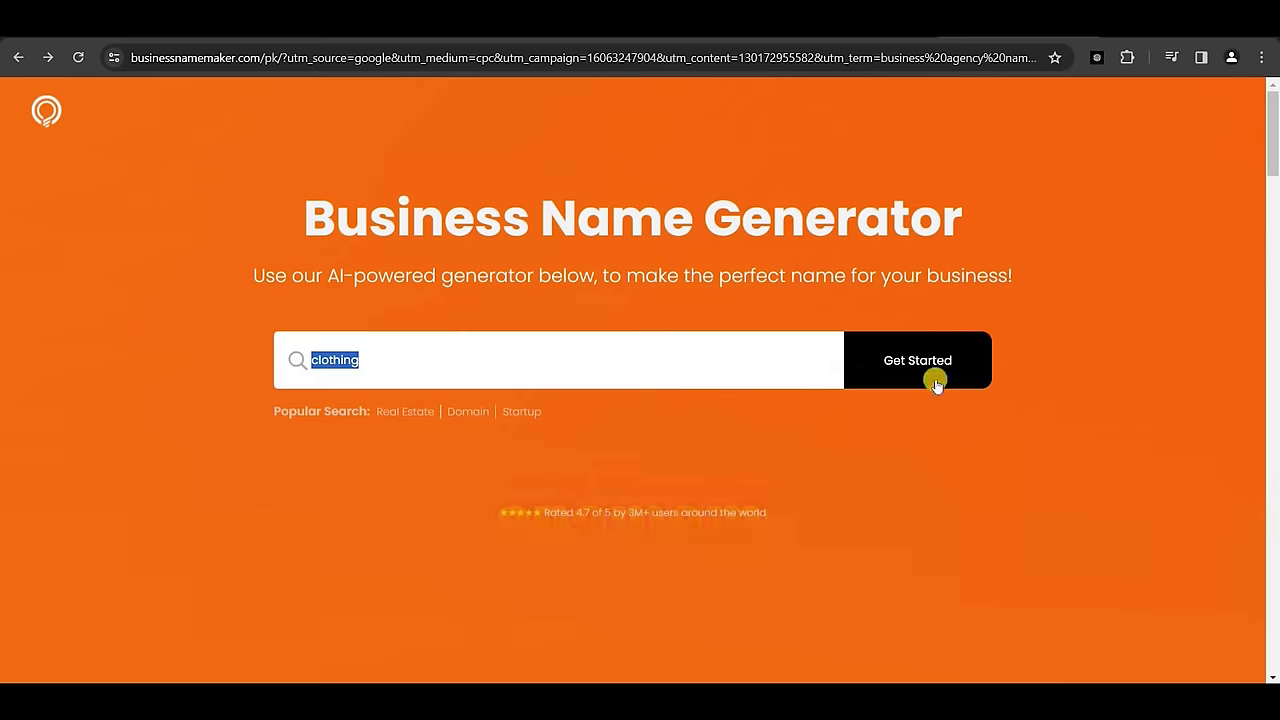
- Generate business name ideas for the keyword "clothing" and look through the suggestions
{"action": "left_click", "coordinate": [932, 373]}
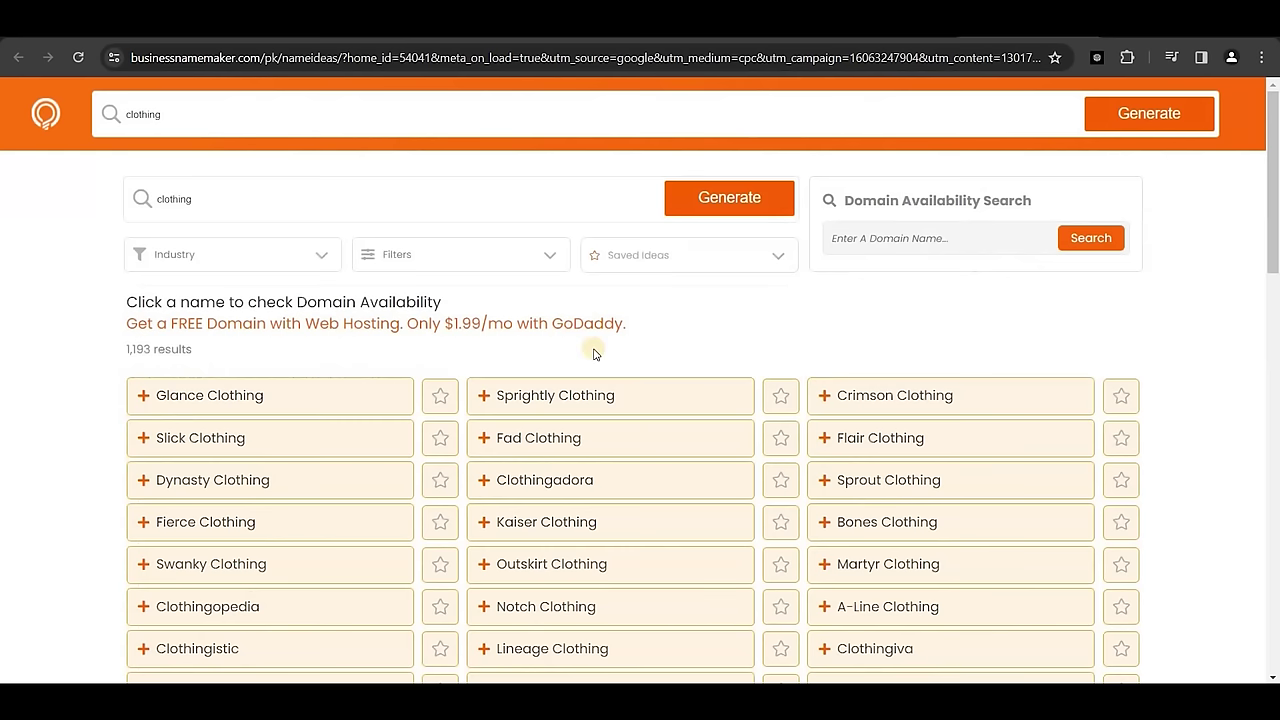
{"action": "scroll", "coordinate": [550, 356], "scroll_direction": "down", "scroll_amount": 2}
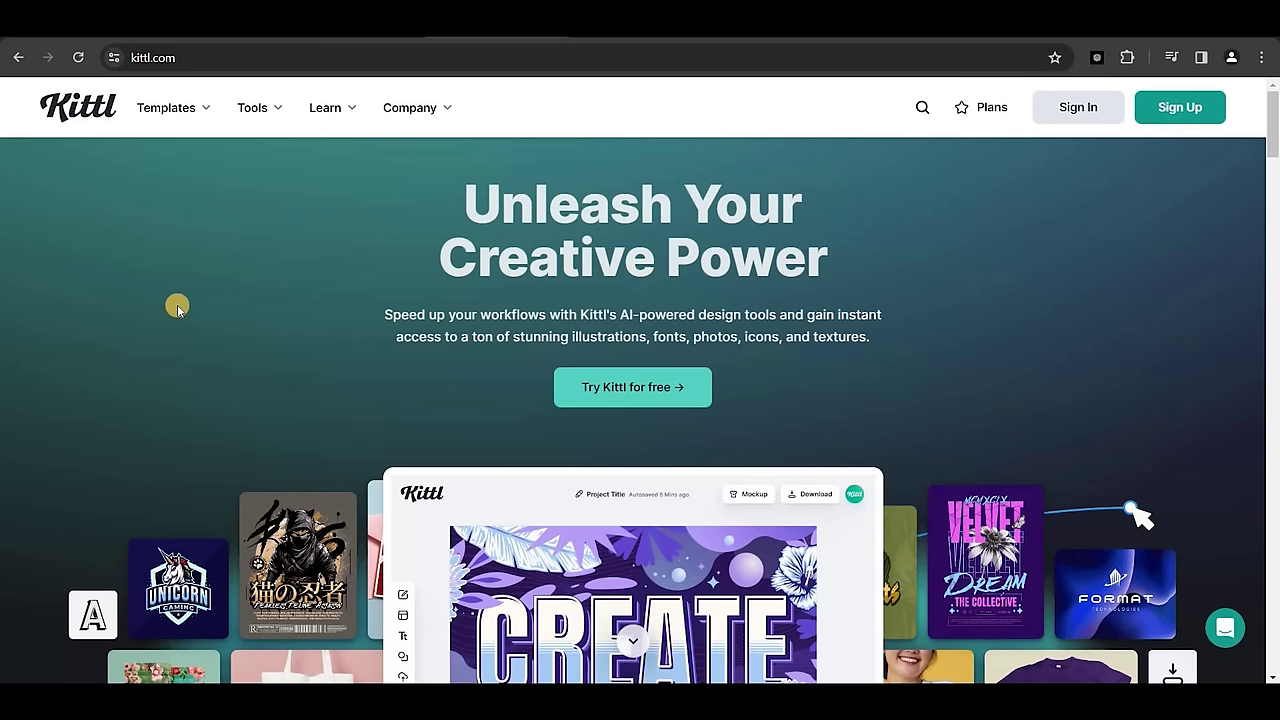
- On the Kittl site, sign up and open the yellow Urban Vibes boombox T-shirt template in the editor
{"action": "left_click", "coordinate": [1190, 108]}
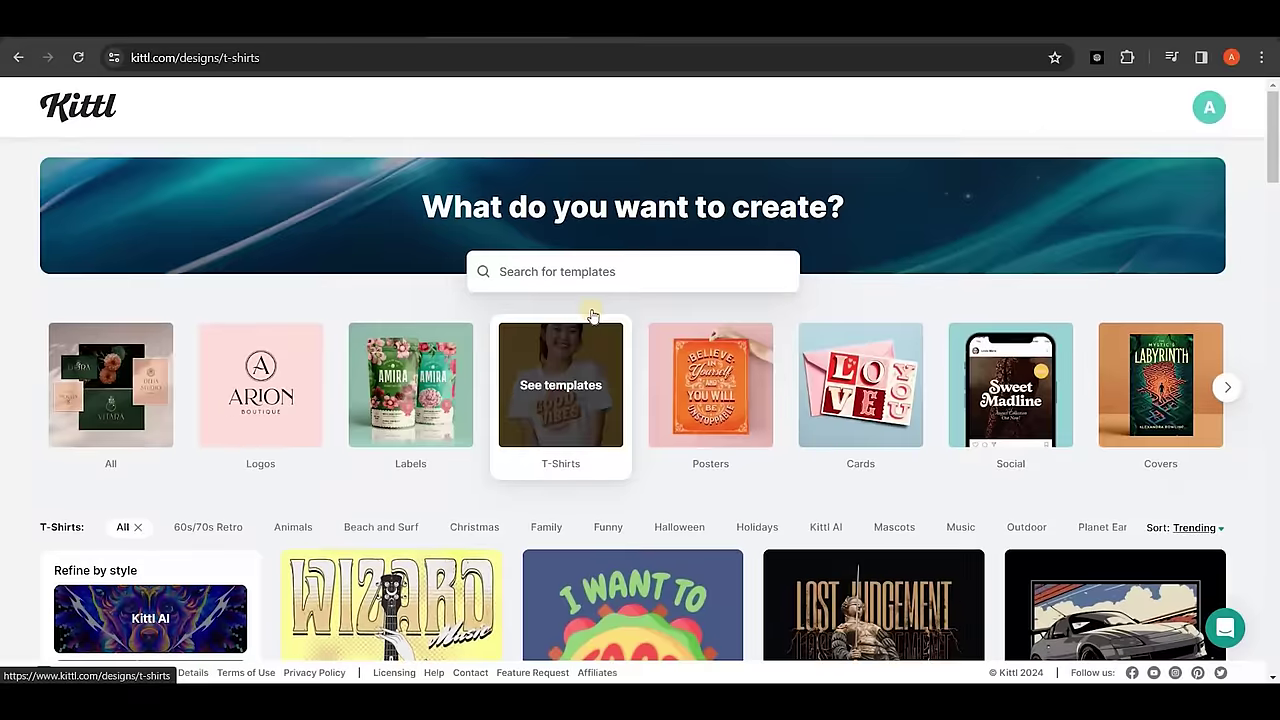
{"action": "scroll", "coordinate": [593, 315], "scroll_direction": "down", "scroll_amount": 6}
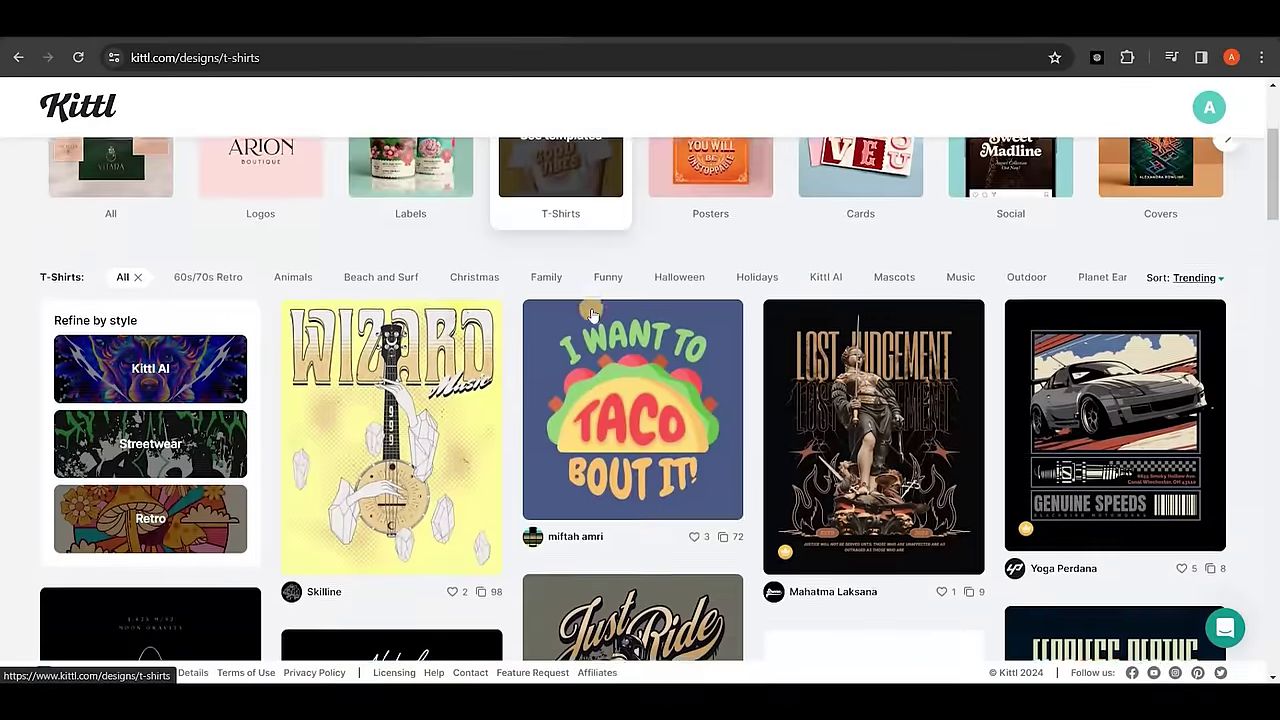
{"action": "scroll", "coordinate": [593, 315], "scroll_direction": "down", "scroll_amount": 8}
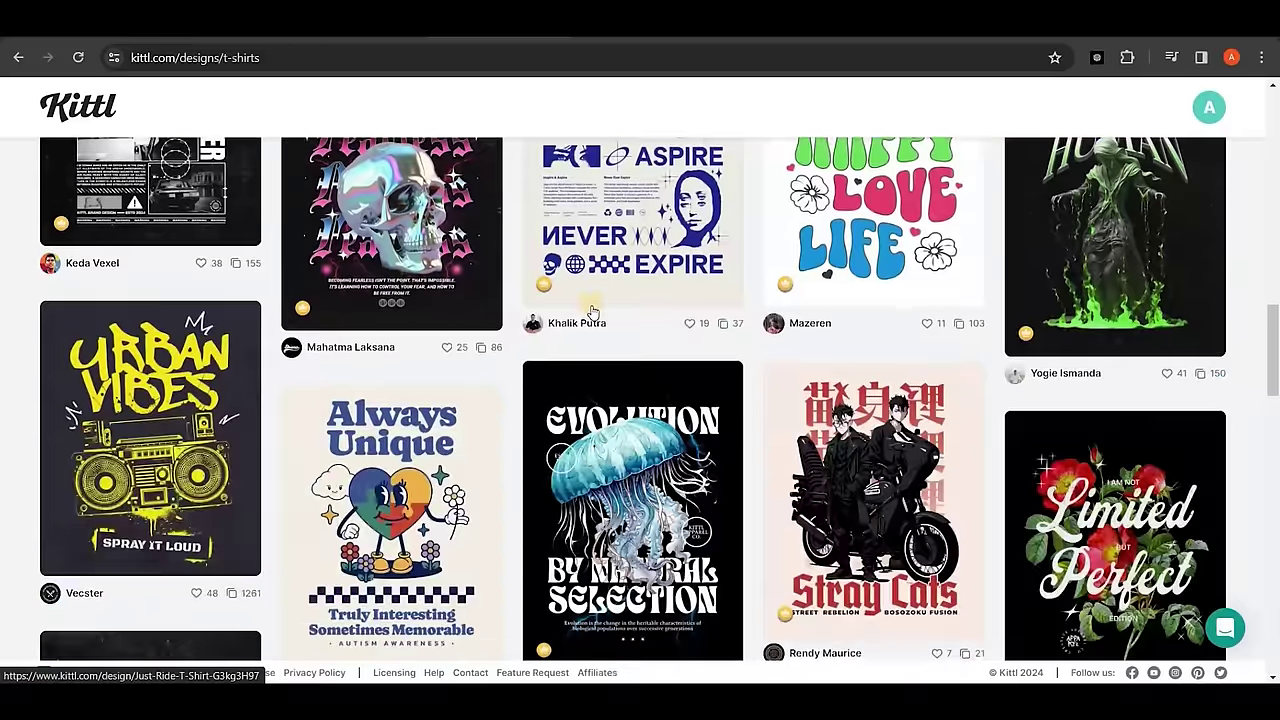
{"action": "left_click", "coordinate": [135, 355]}
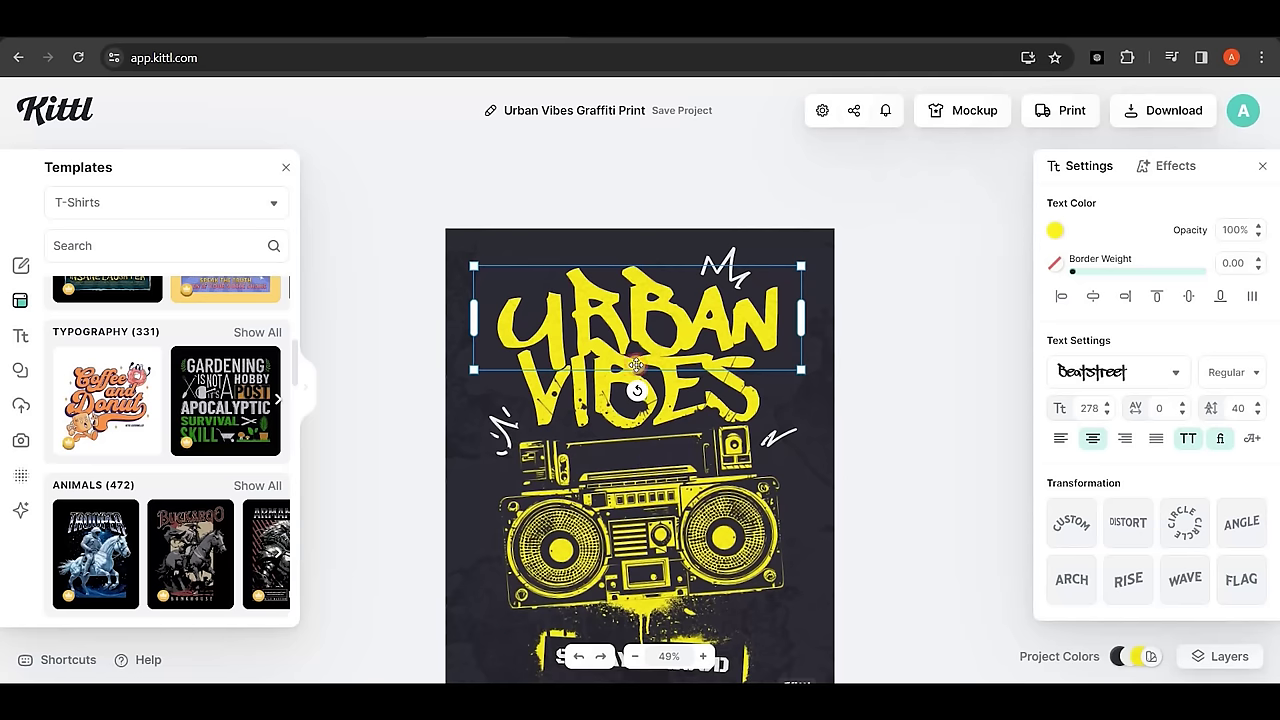
- Try to replace the headline word URBAN with "oukdif", and undo the text edit
{"action": "left_click", "coordinate": [636, 316]}
{"action": "left_click", "coordinate": [636, 316]}
{"action": "left_click", "coordinate": [636, 316]}
{"action": "left_click_drag", "start_coordinate": [636, 316], "coordinate": [632, 330]}
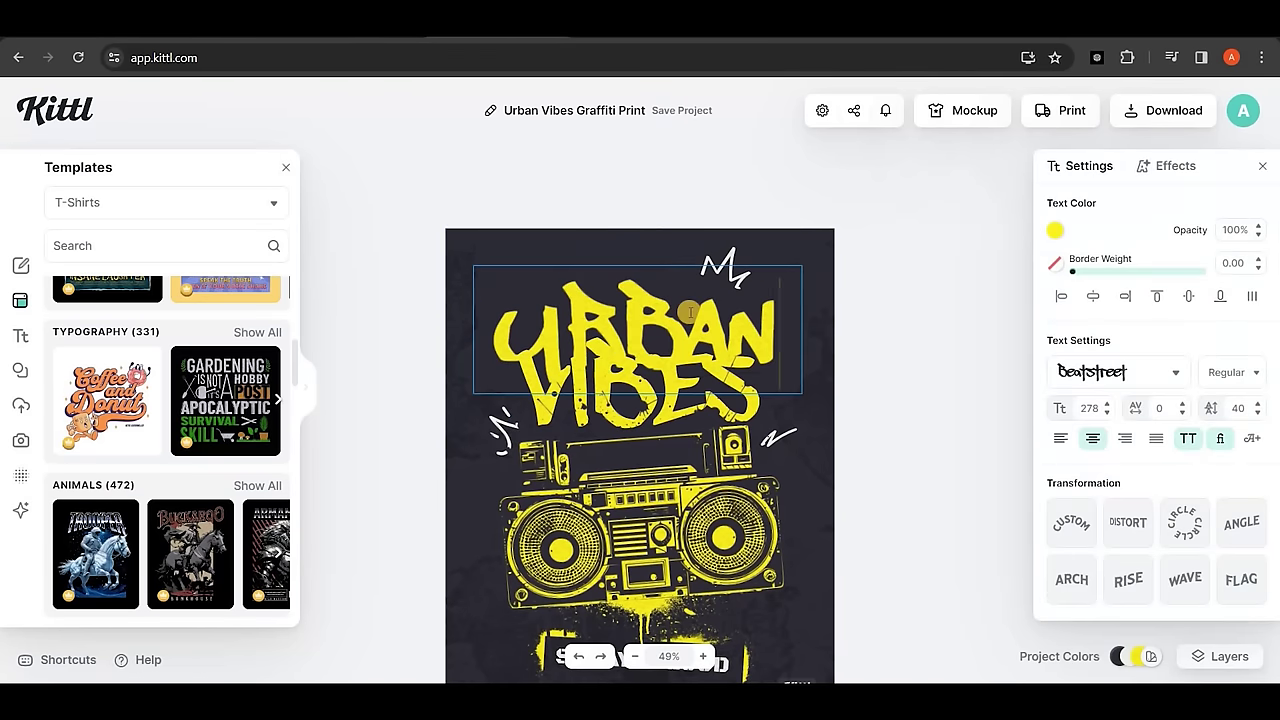
{"action": "double_click", "coordinate": [487, 298]}
{"action": "type", "text": "oukdif"}
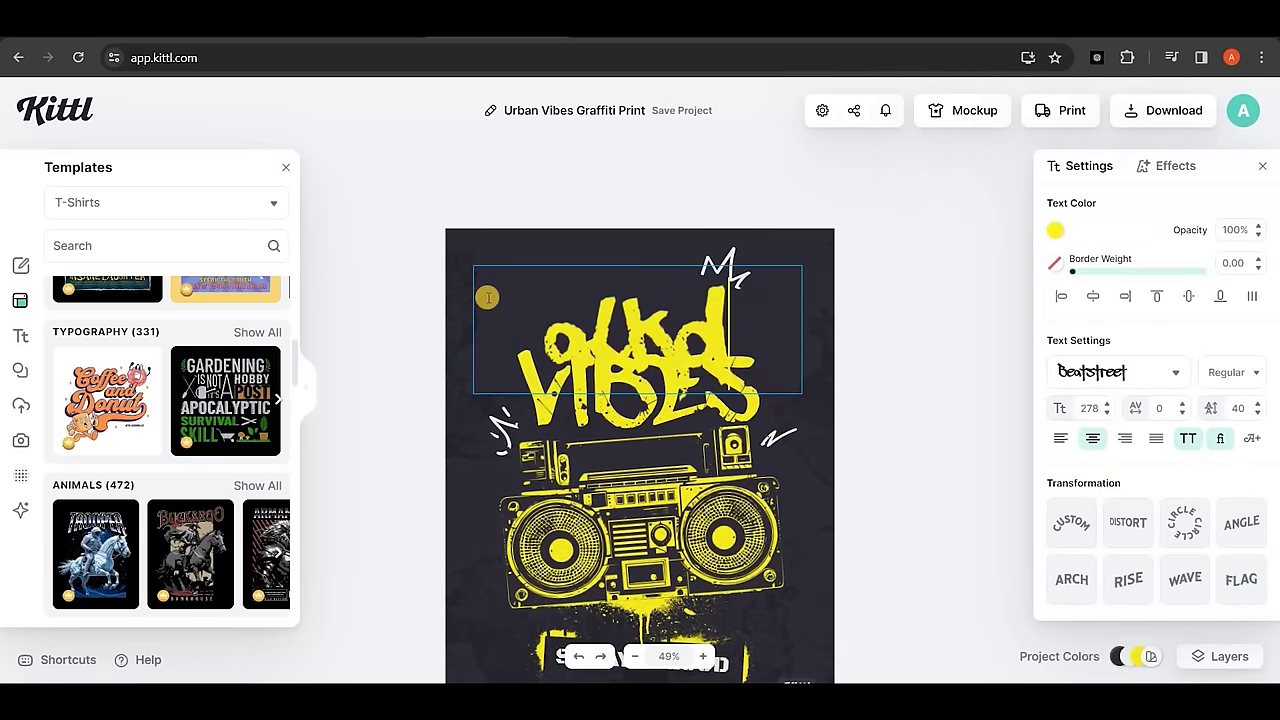
{"action": "key", "text": "BackSpace"}
{"action": "key", "text": "BackSpace"}
{"action": "key", "text": "BackSpace"}
{"action": "key", "text": "BackSpace"}
{"action": "key", "text": "BackSpace"}
{"action": "key", "text": "BackSpace"}
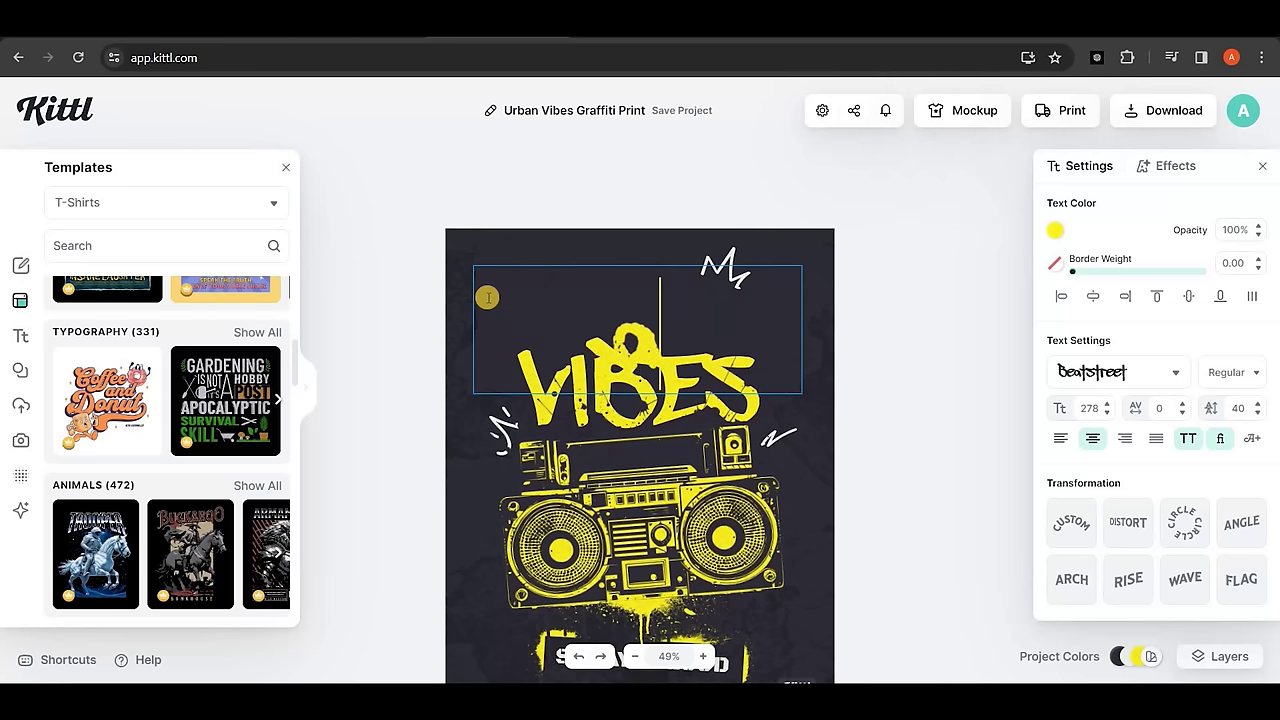
{"action": "key", "text": "ctrl+z"}
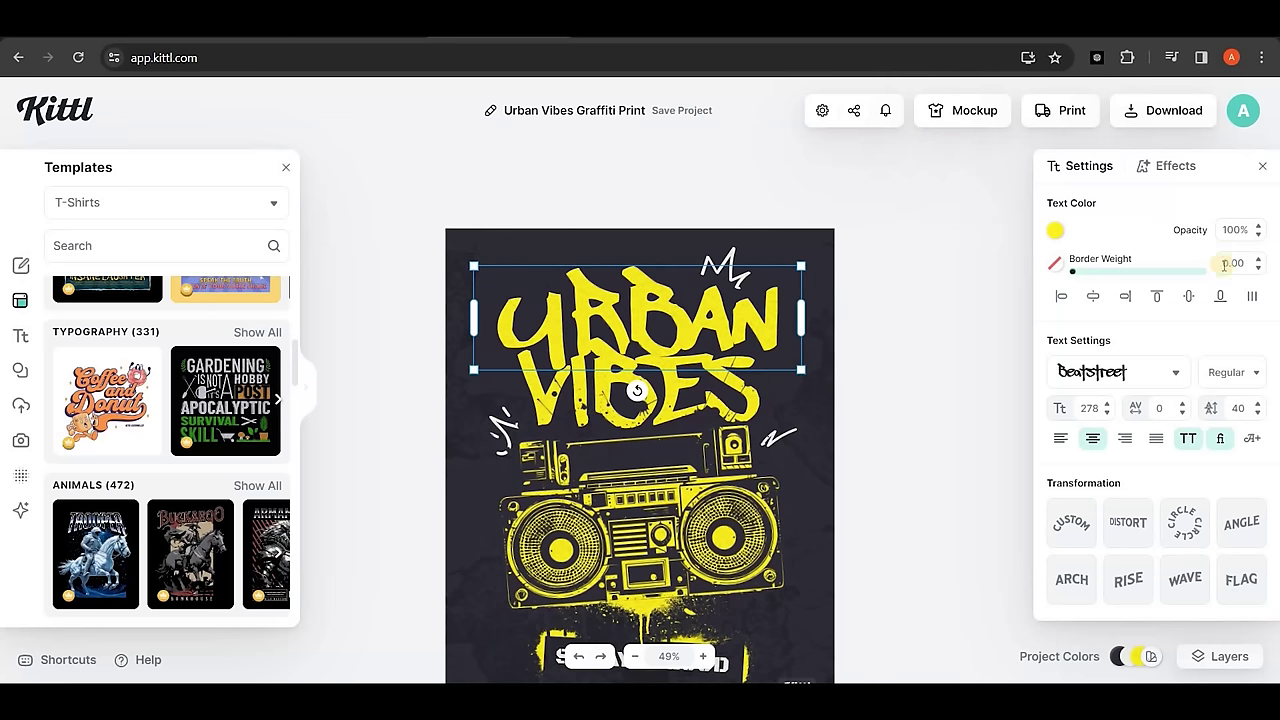
- Look at the font choices for the URBAN headline text and deselect it
{"action": "left_click", "coordinate": [1176, 378]}
{"action": "left_click", "coordinate": [1176, 372]}
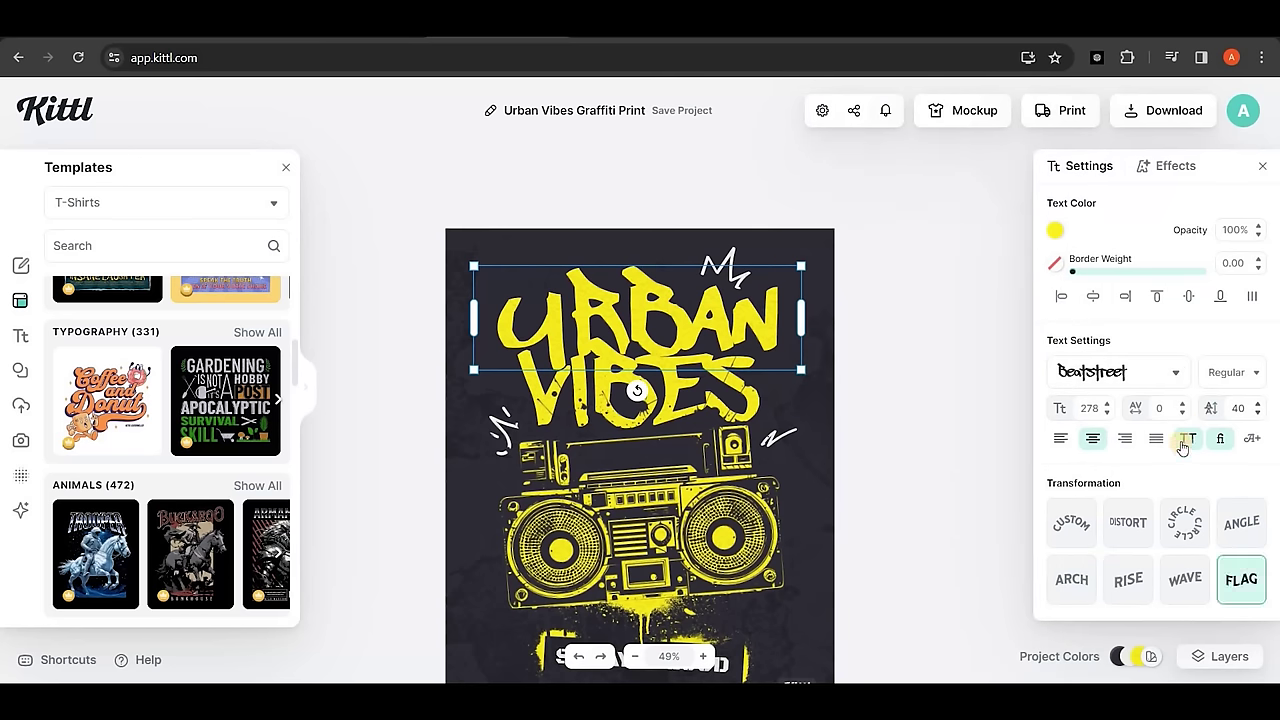
{"action": "left_click", "coordinate": [997, 434]}
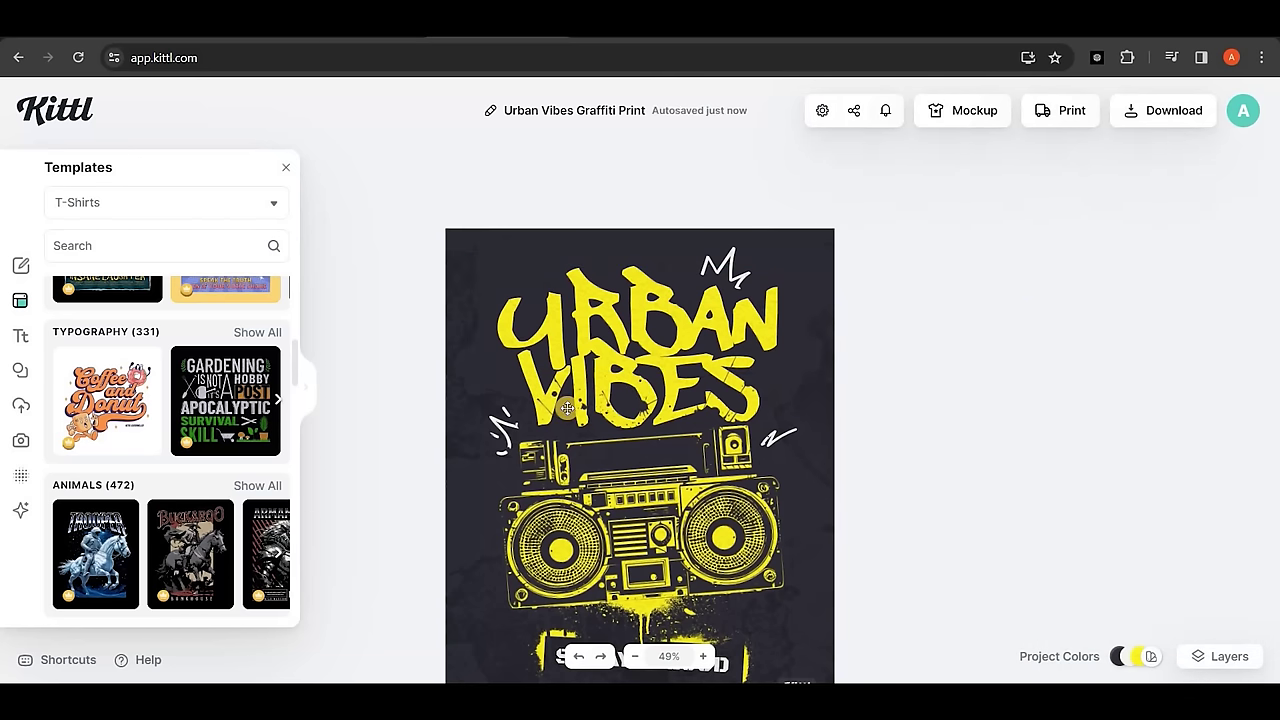
- Download the Urban Vibes design as a PNG at 640 × 800 px
{"action": "left_click", "coordinate": [1165, 118]}
{"action": "left_click", "coordinate": [1070, 465]}
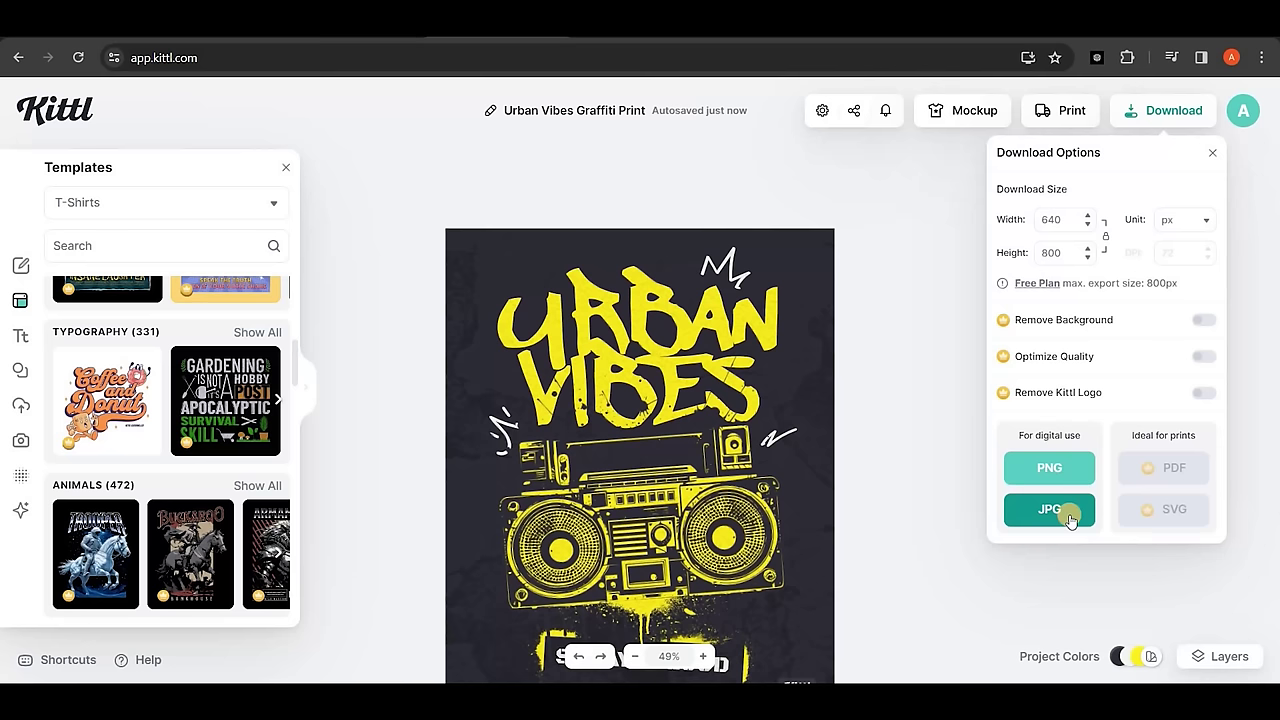
{"action": "left_click", "coordinate": [1042, 478]}
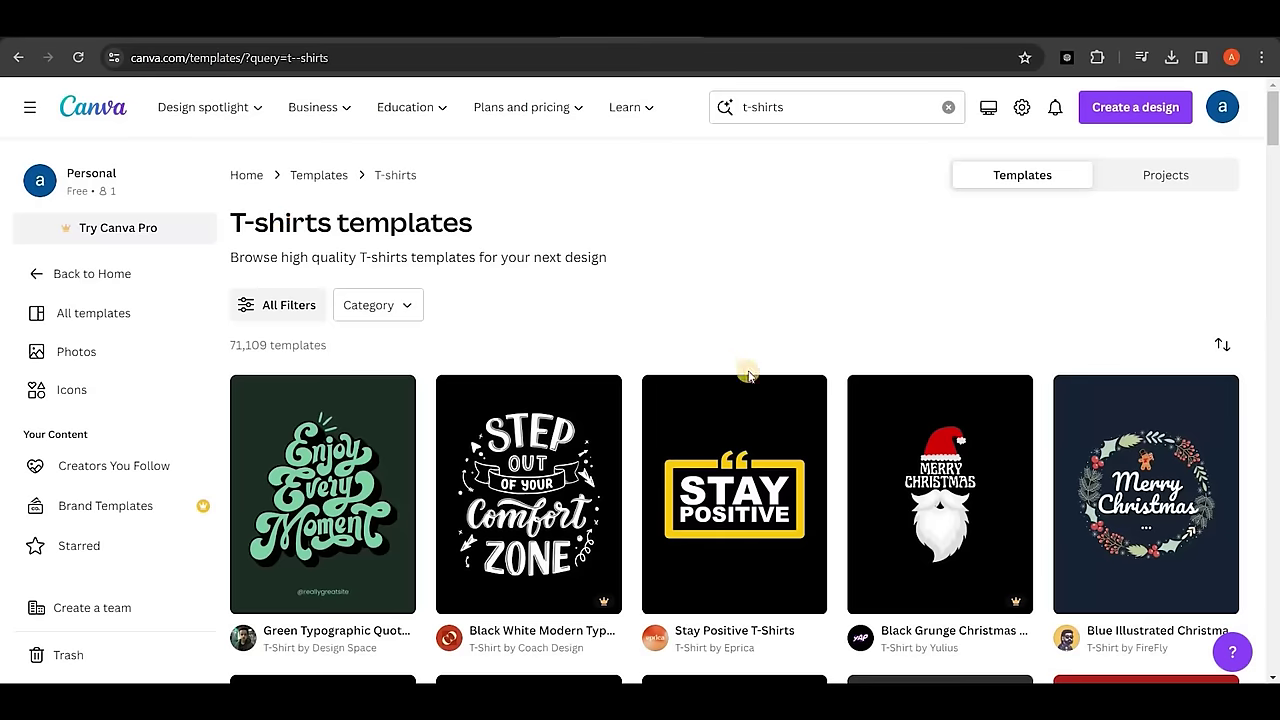
- Switch to Canva's T-shirt templates and open the Black and White Typography T-Shirt template for customizing
{"action": "scroll", "coordinate": [750, 385], "scroll_direction": "down", "scroll_amount": 5}
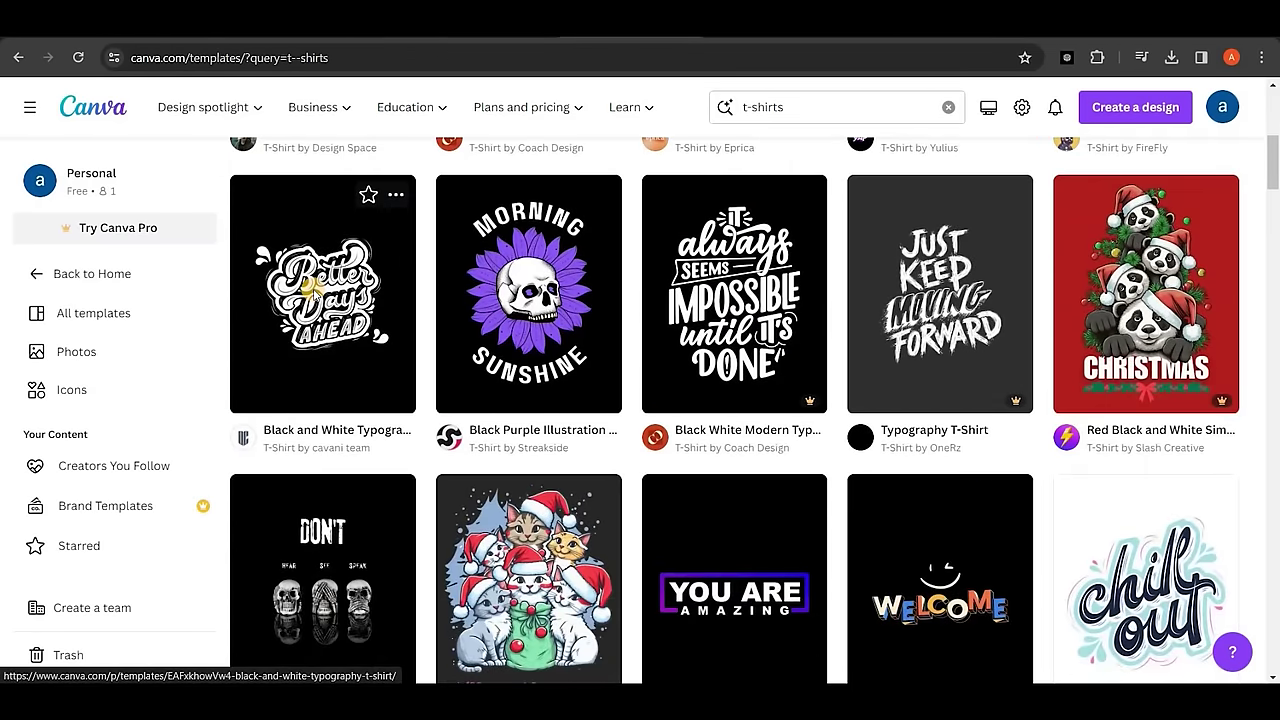
{"action": "left_click", "coordinate": [313, 290]}
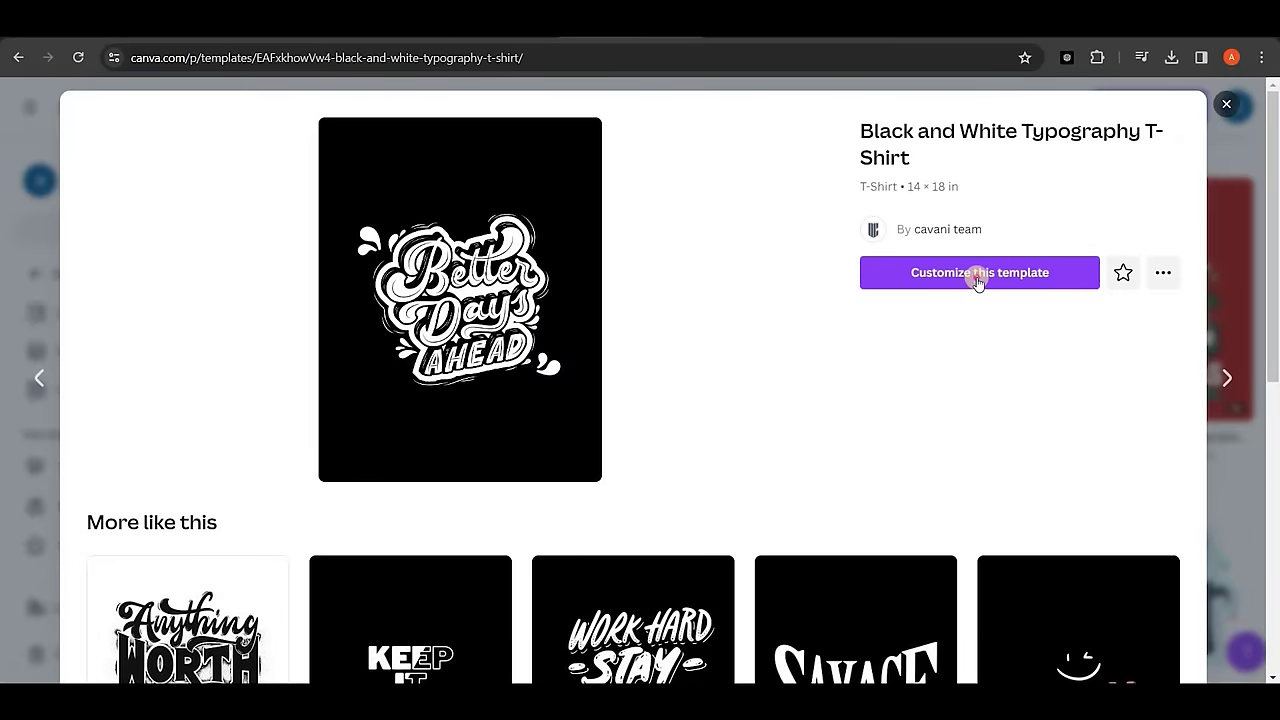
{"action": "left_click", "coordinate": [973, 284]}
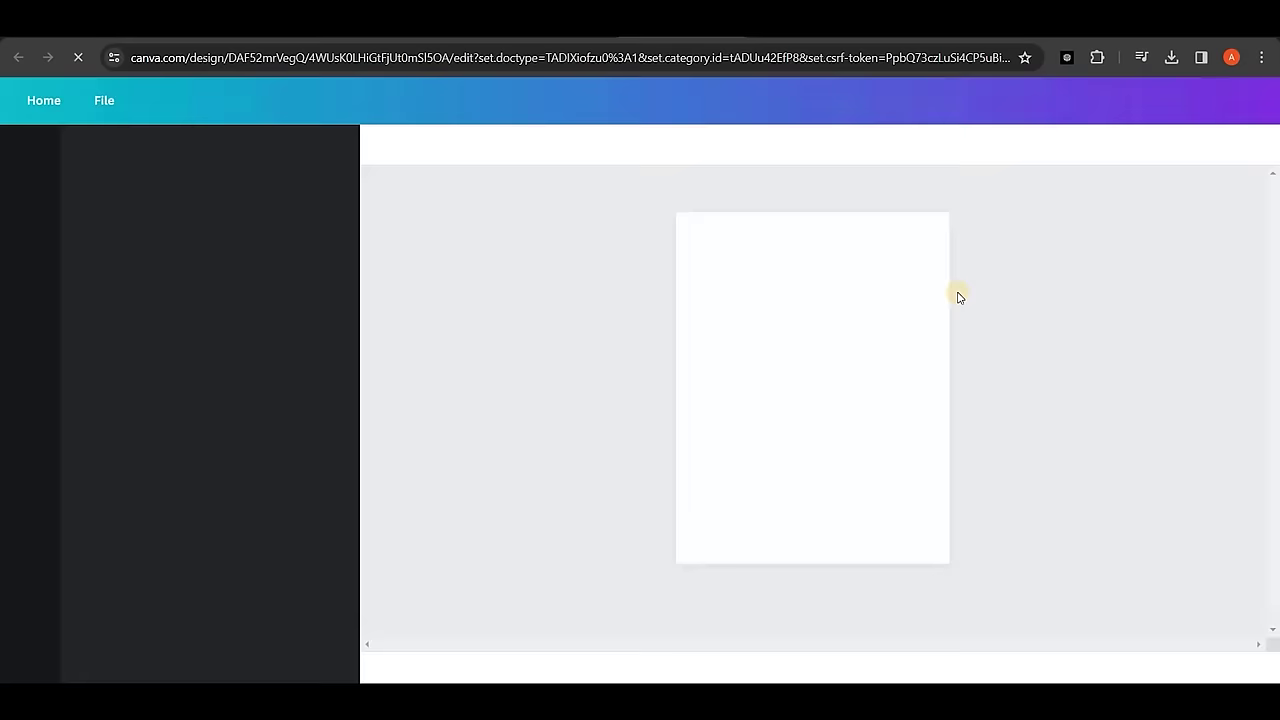
{"action": "left_click", "coordinate": [774, 451]}
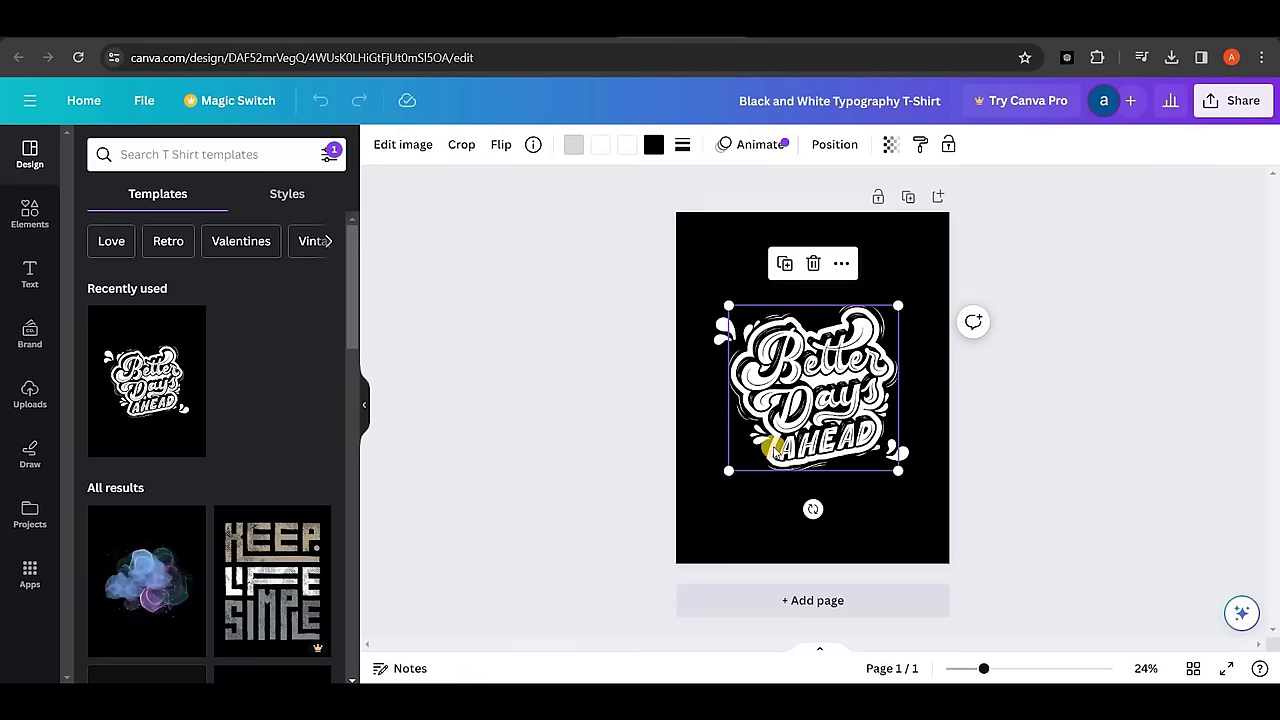
{"action": "left_click", "coordinate": [1139, 381]}
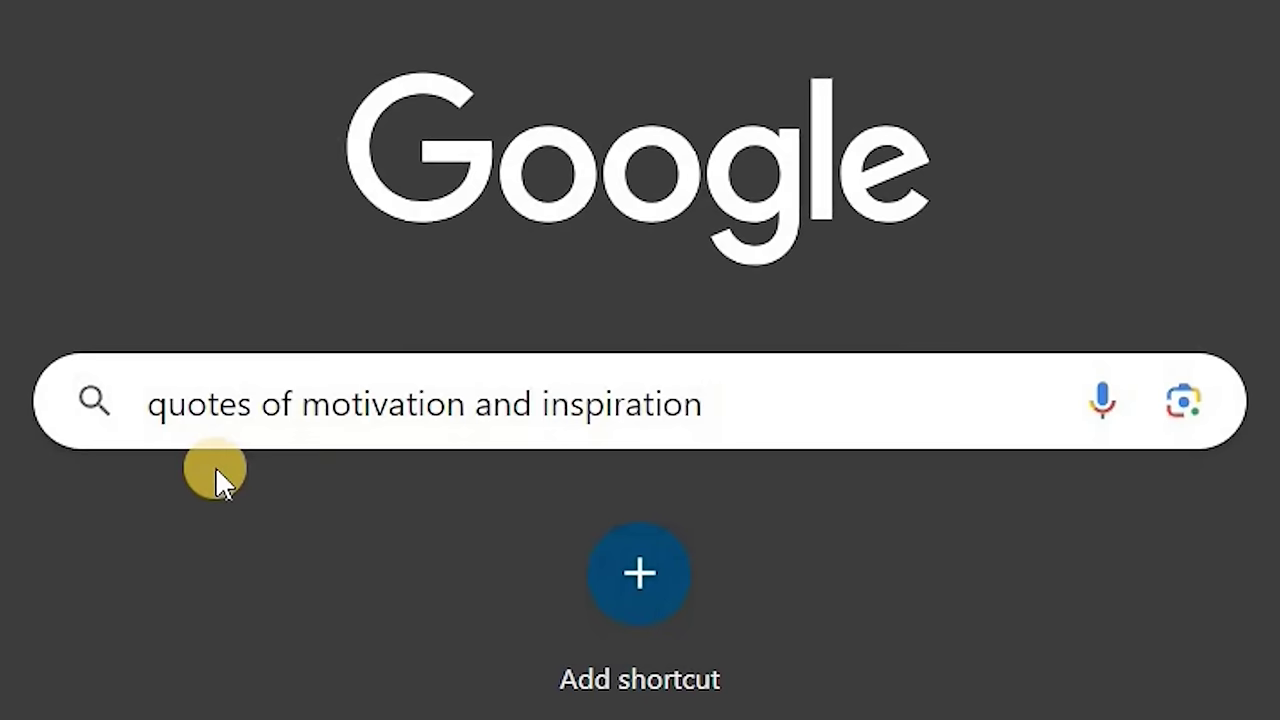
- Search Google for "quotes of motivation and inspiration" and browse the image results for slogan ideas
{"action": "key", "text": "Return"}
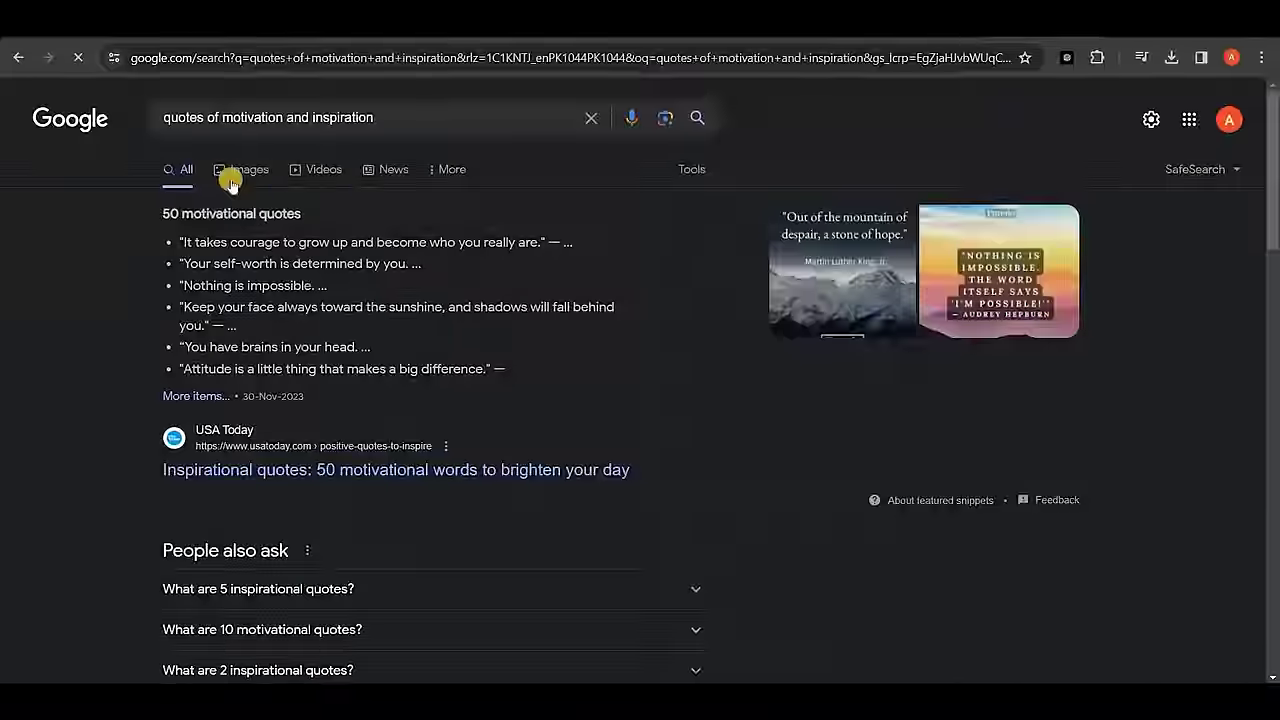
{"action": "left_click", "coordinate": [231, 181]}
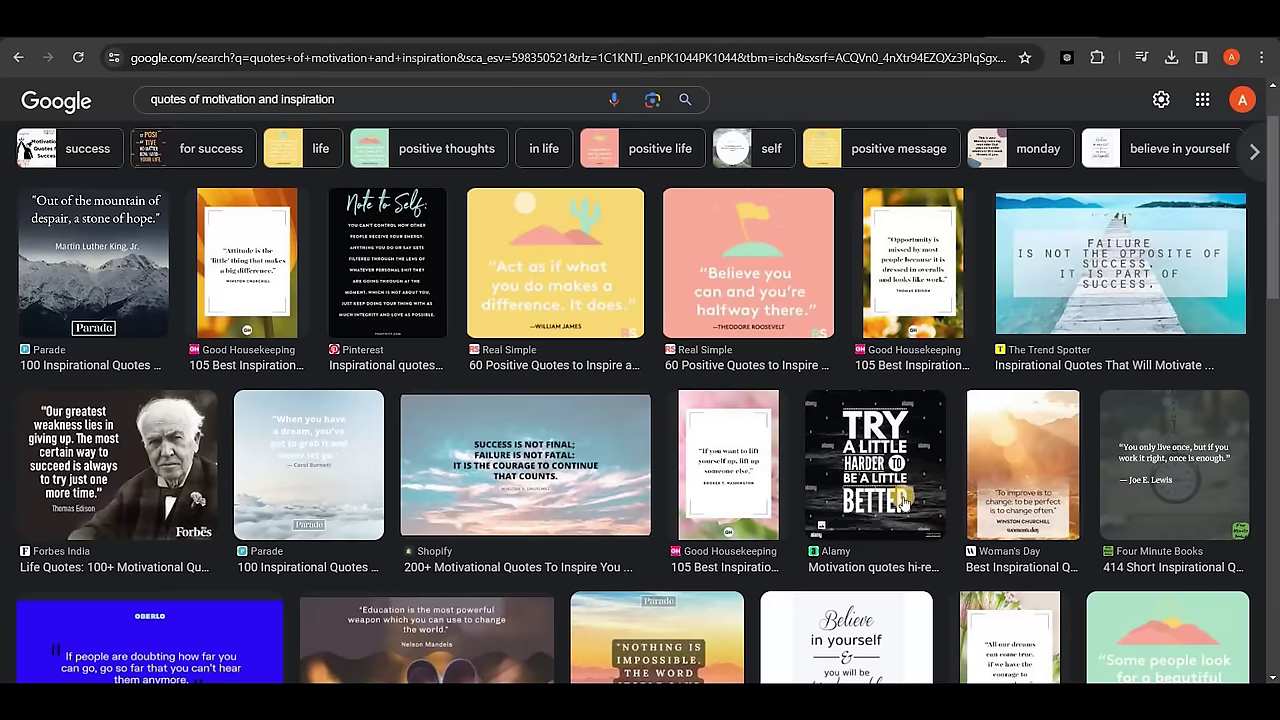
{"action": "scroll", "coordinate": [905, 330], "scroll_direction": "down", "scroll_amount": 3}
{"action": "scroll", "coordinate": [908, 320], "scroll_direction": "up", "scroll_amount": 2}
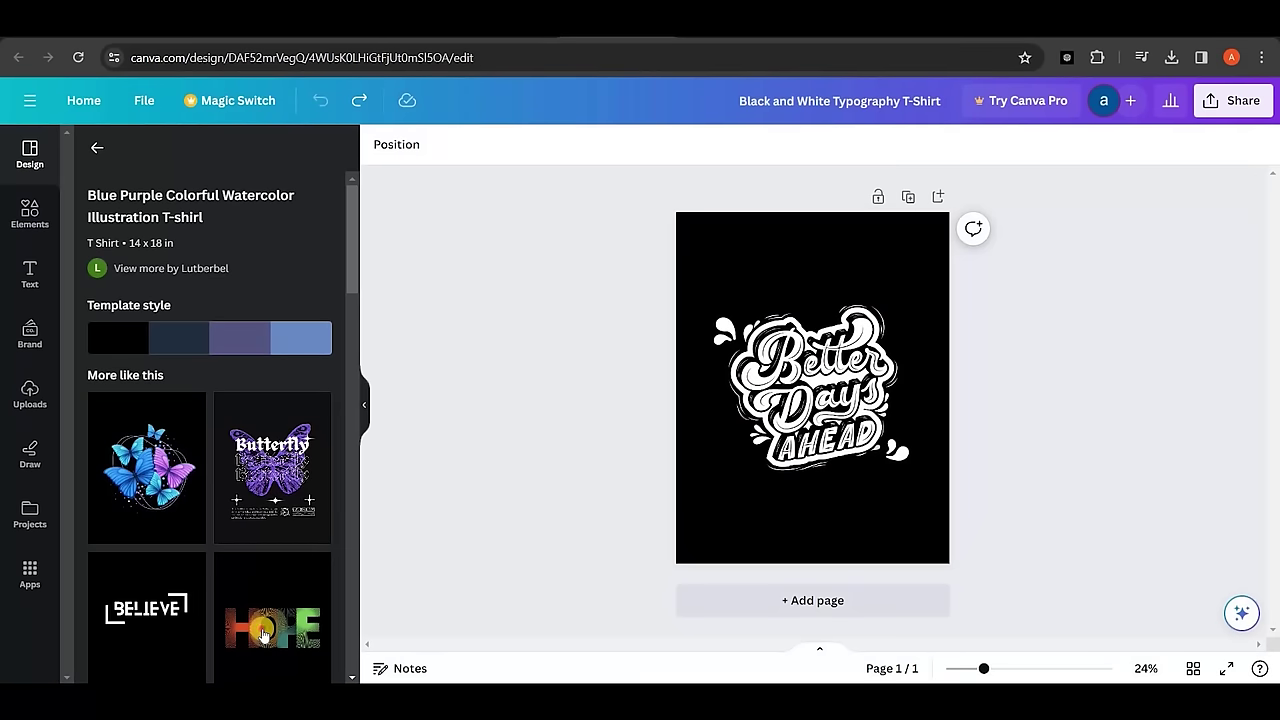
- Back in the Canva design, replace the artwork with the single-line HOPE page of the Colorful Modern Typography T-shirt template
{"action": "left_click", "coordinate": [263, 631]}
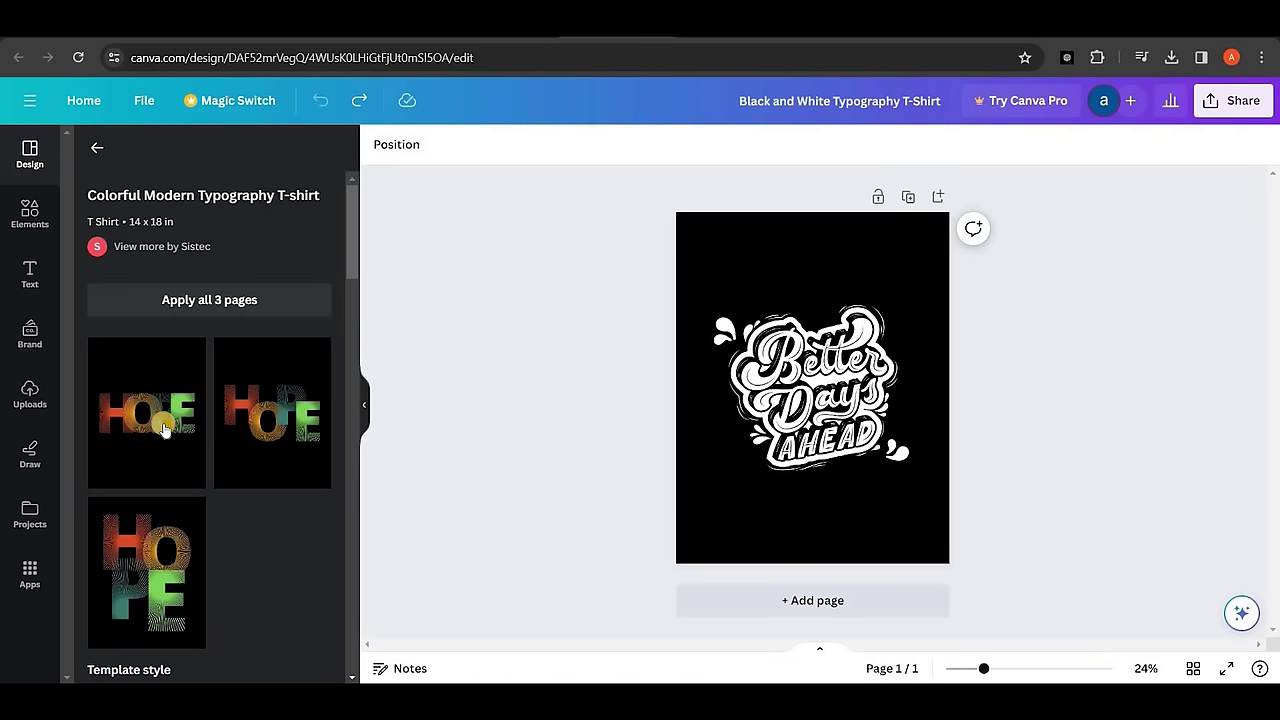
{"action": "left_click", "coordinate": [165, 428]}
{"action": "left_click", "coordinate": [878, 478]}
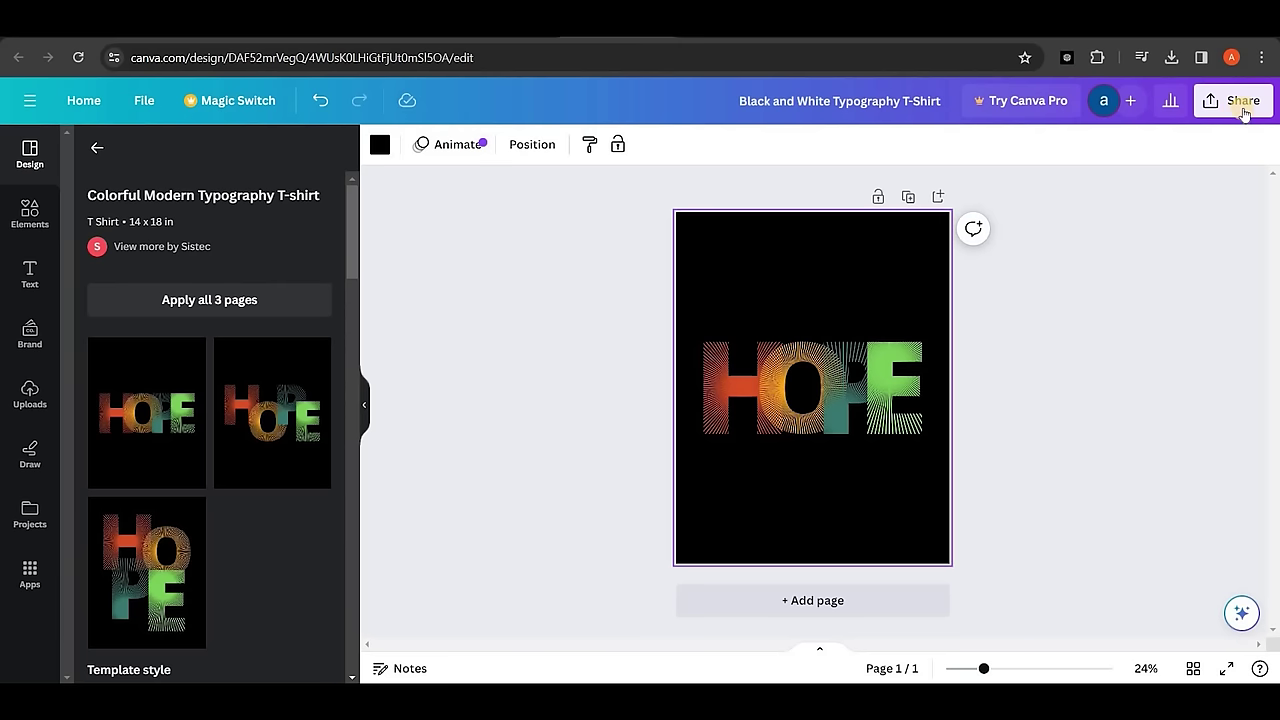
{"action": "left_click", "coordinate": [812, 493]}
- Download the HOPE design as a PNG at 1,556 × 2,000 px
{"action": "left_click", "coordinate": [1226, 111]}
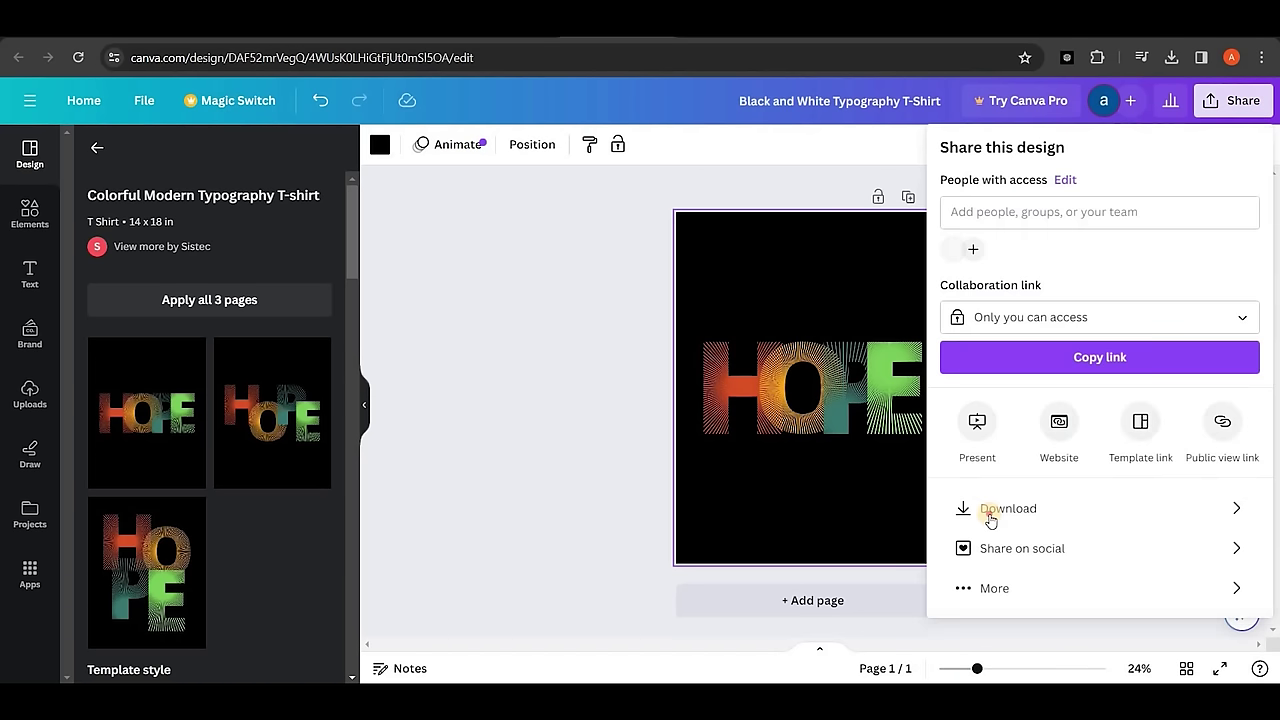
{"action": "left_click", "coordinate": [1040, 508]}
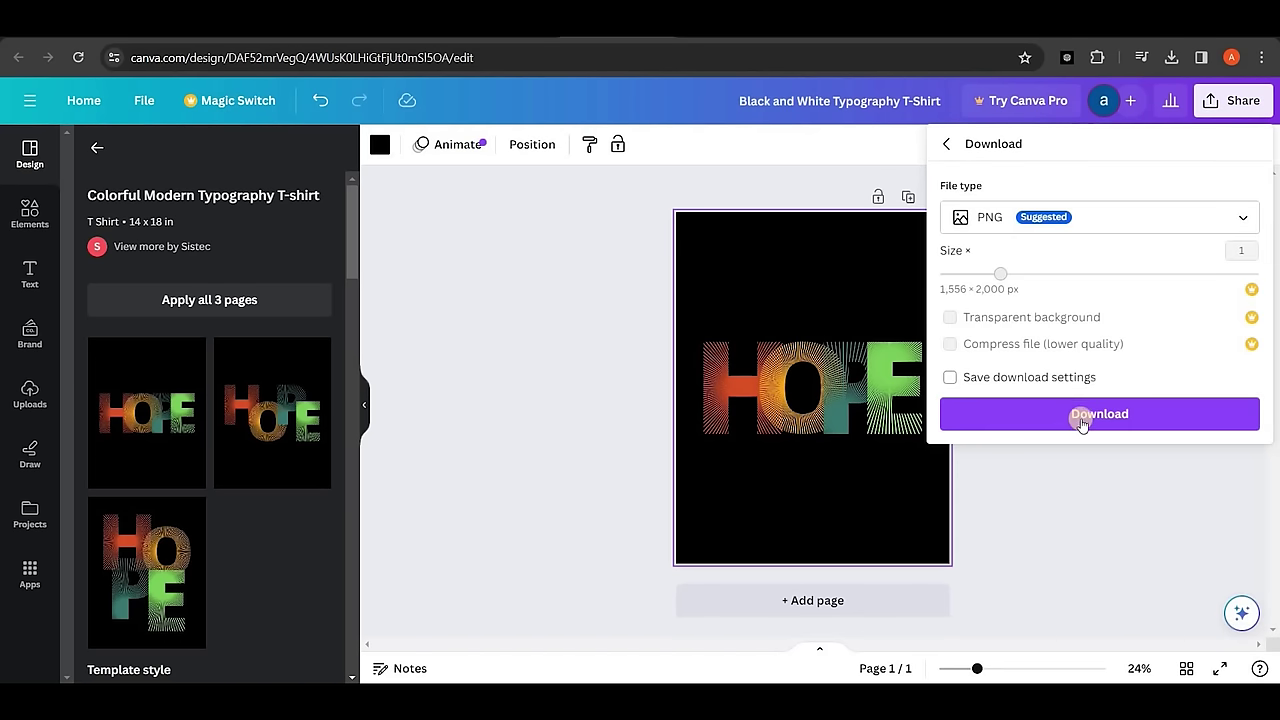
{"action": "left_click", "coordinate": [1081, 420]}
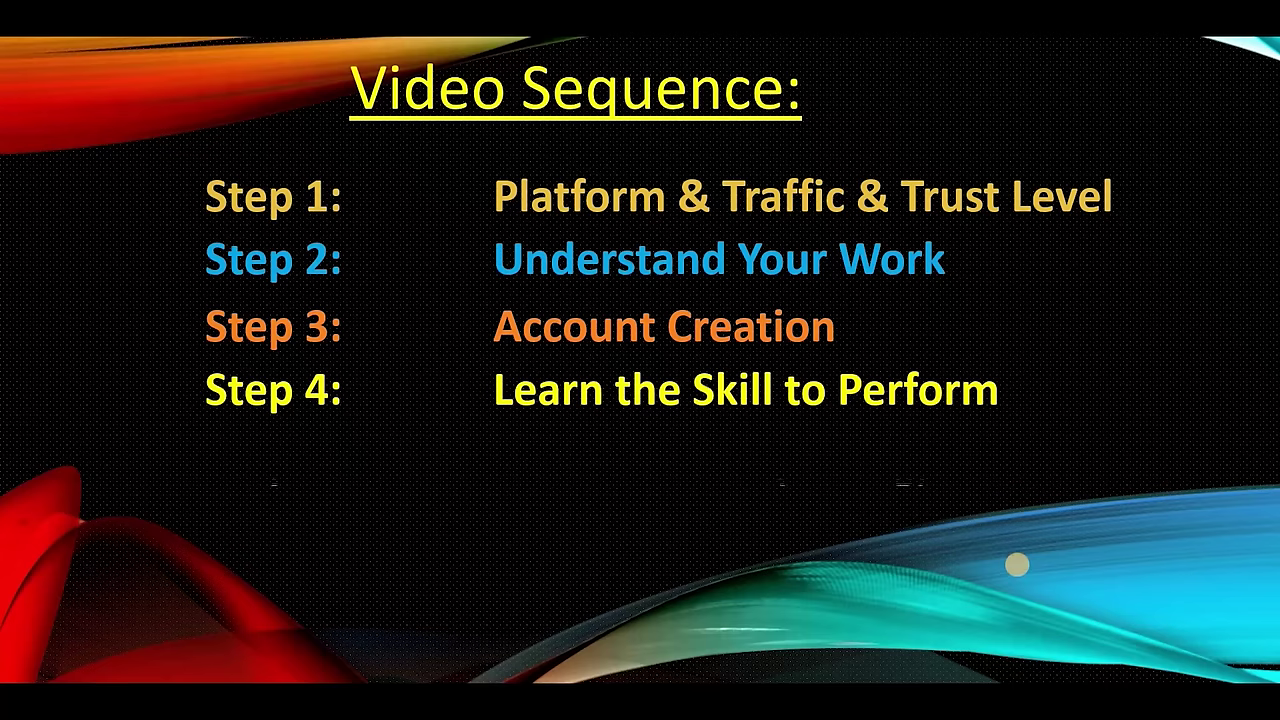
{"action": "left_click", "coordinate": [1016, 565]}
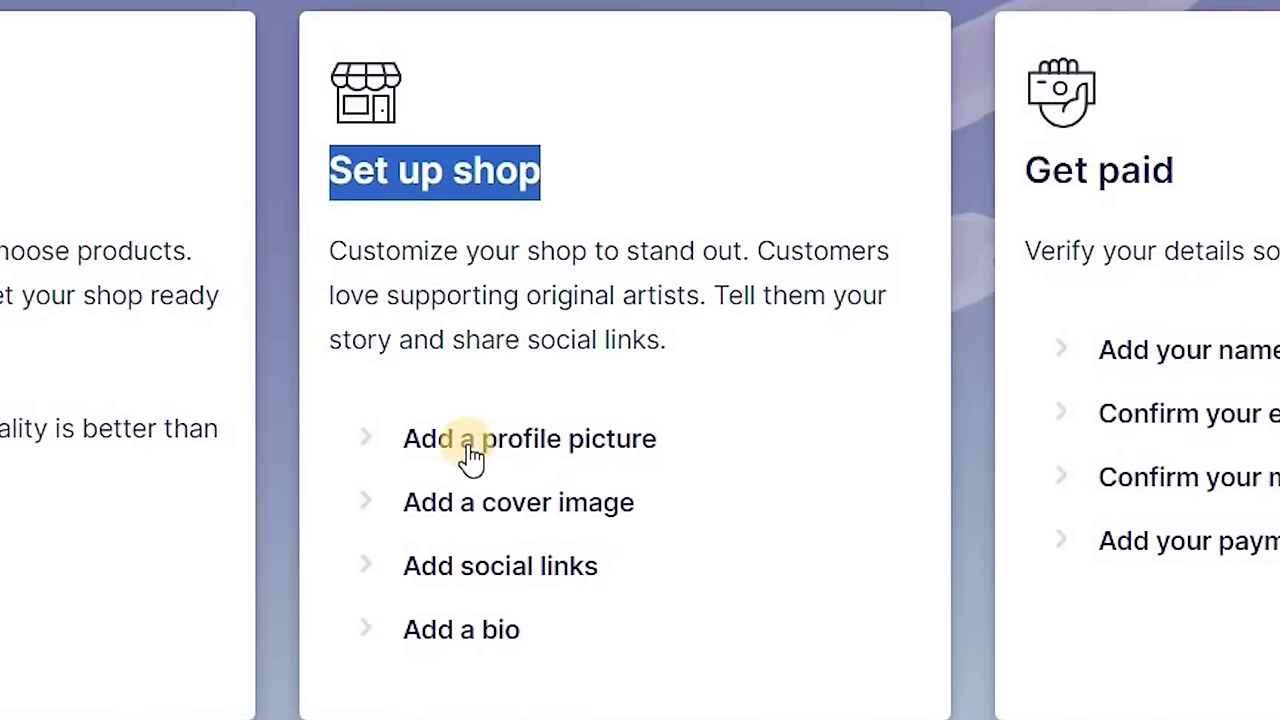
- From Redbubble's shop setup, open the profile picture settings and go through the avatar and cover image sections to the profile form
{"action": "left_click", "coordinate": [545, 440]}
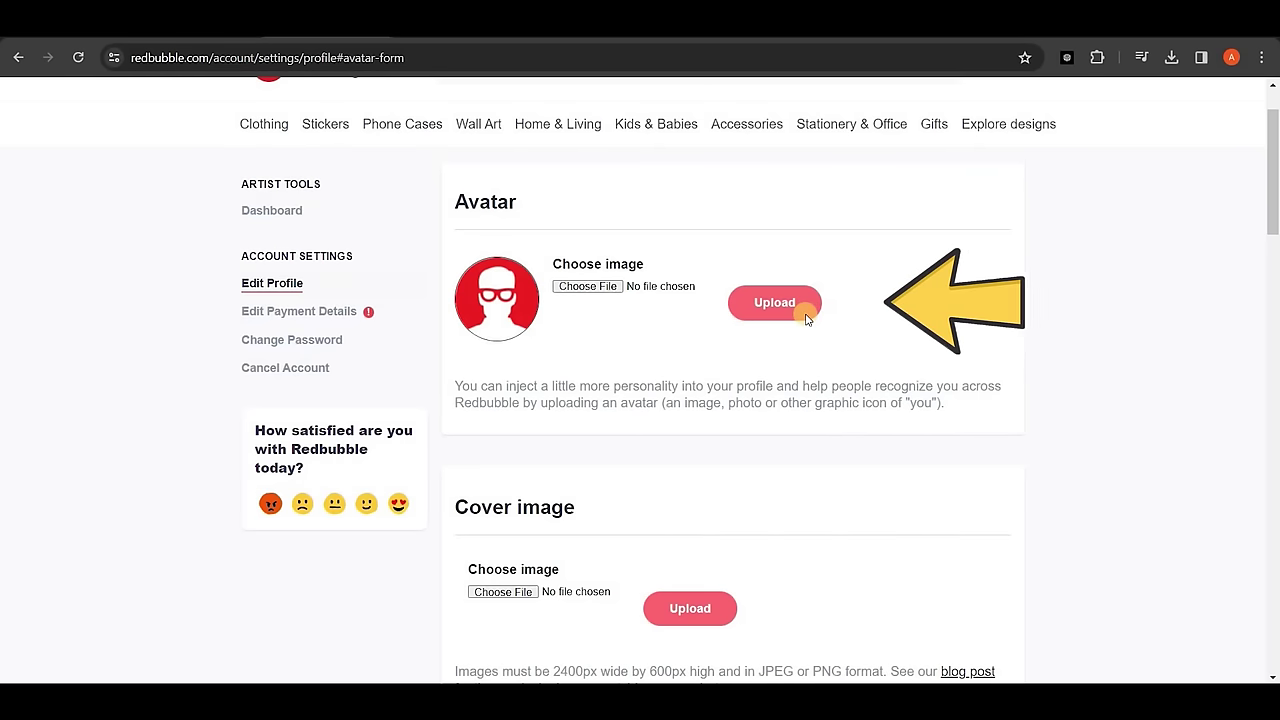
{"action": "scroll", "coordinate": [653, 541], "scroll_direction": "down", "scroll_amount": 1}
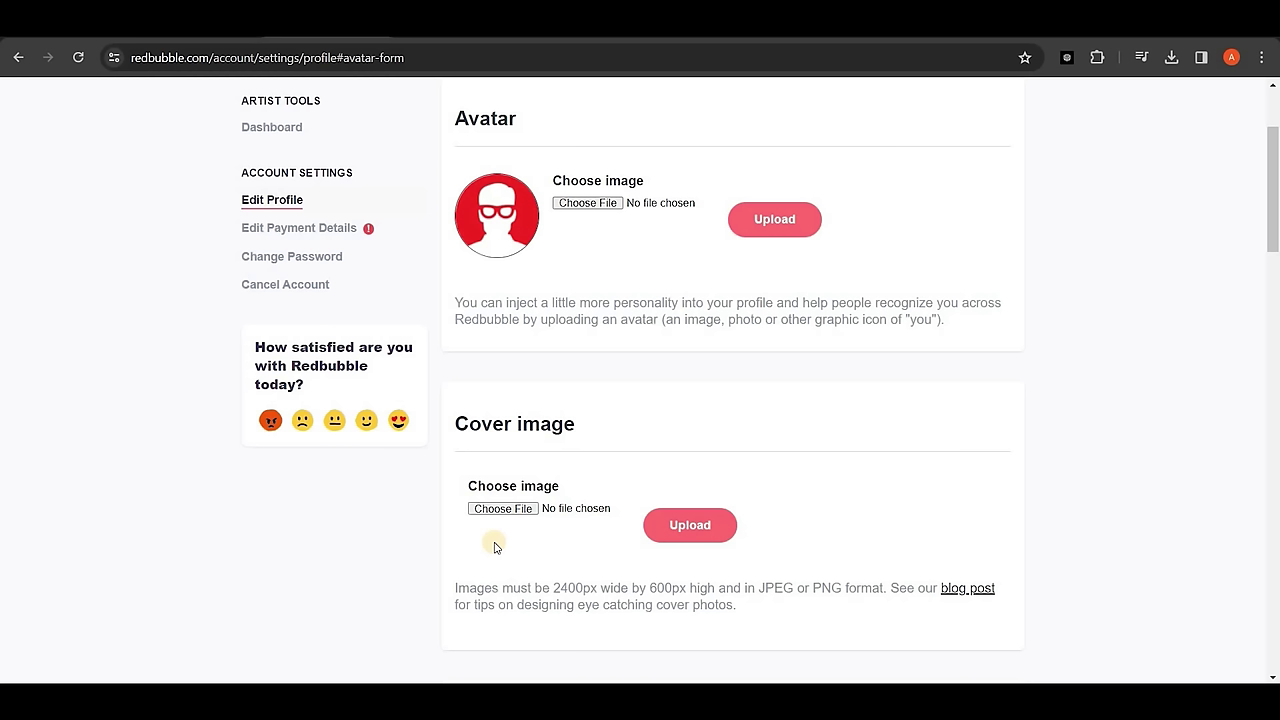
{"action": "scroll", "coordinate": [494, 547], "scroll_direction": "down", "scroll_amount": 5}
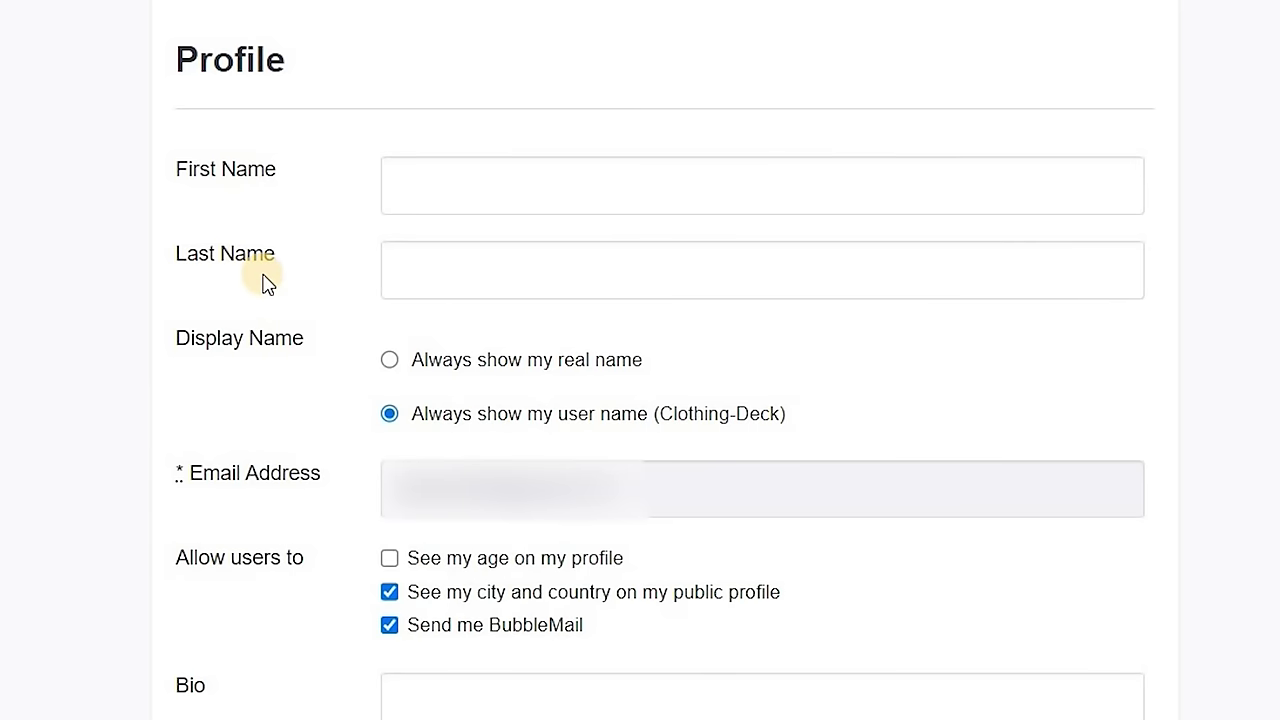
- Set the display name to always show the real name, and allow age, city and country visibility and BubbleMail
{"action": "left_click", "coordinate": [390, 361]}
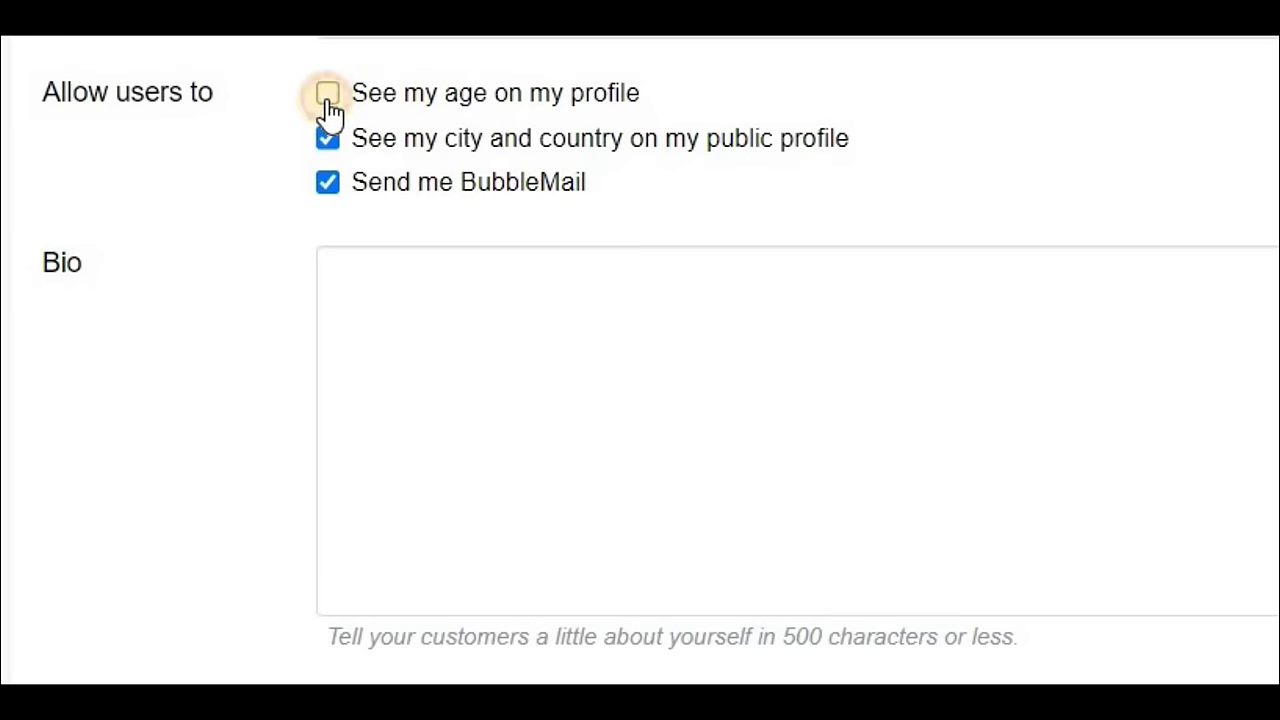
{"action": "left_click", "coordinate": [330, 104]}
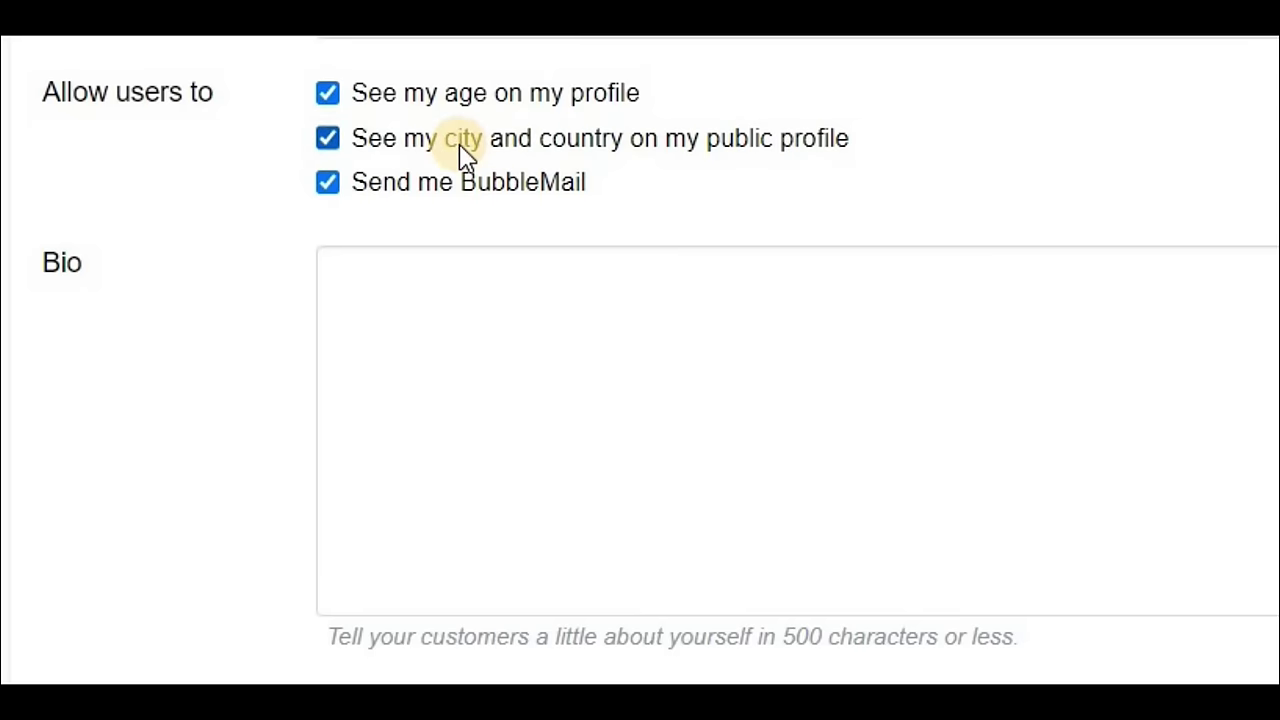
{"action": "left_click", "coordinate": [329, 145]}
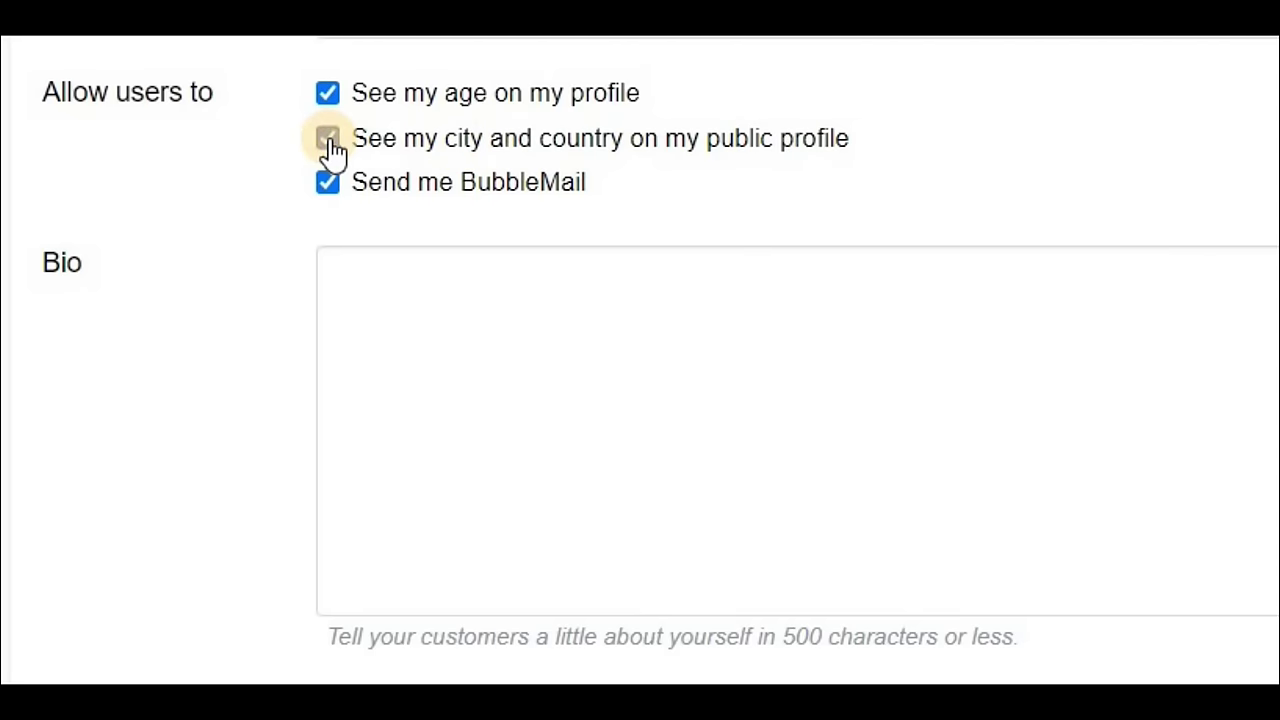
{"action": "left_click", "coordinate": [321, 200]}
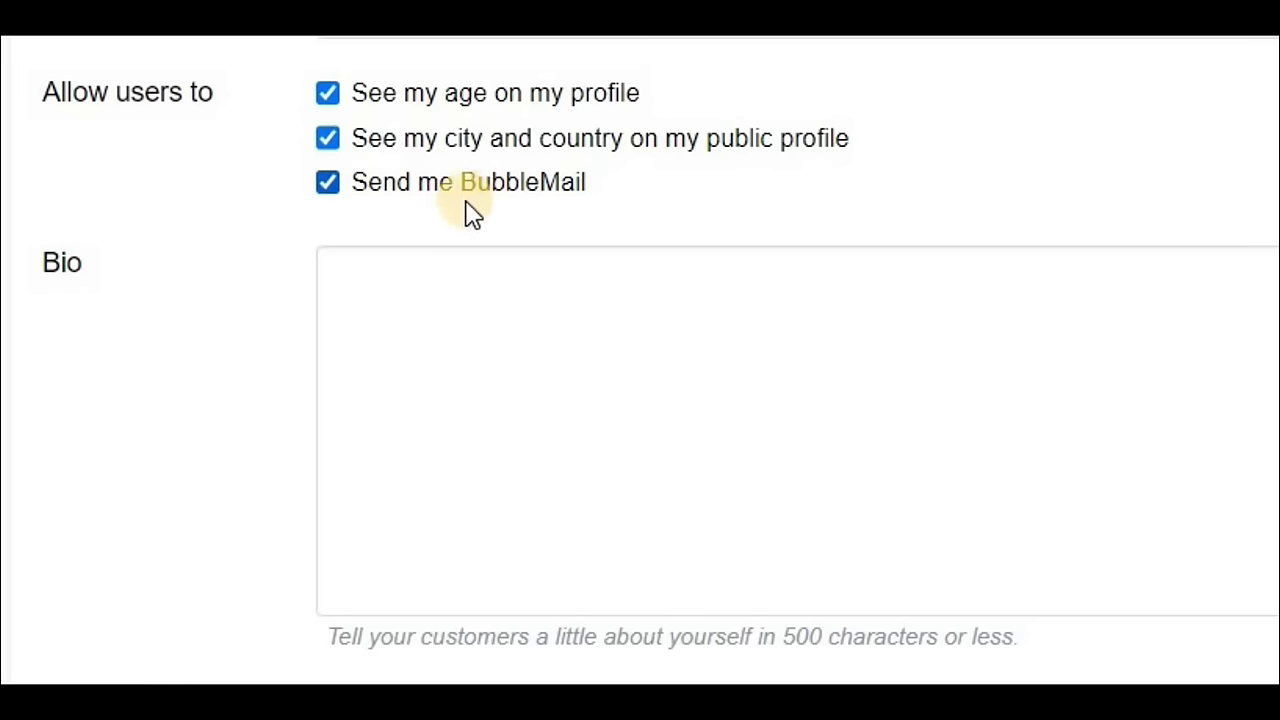
- Open the empty Bio field of the profile form for editing
{"action": "left_click", "coordinate": [449, 340]}
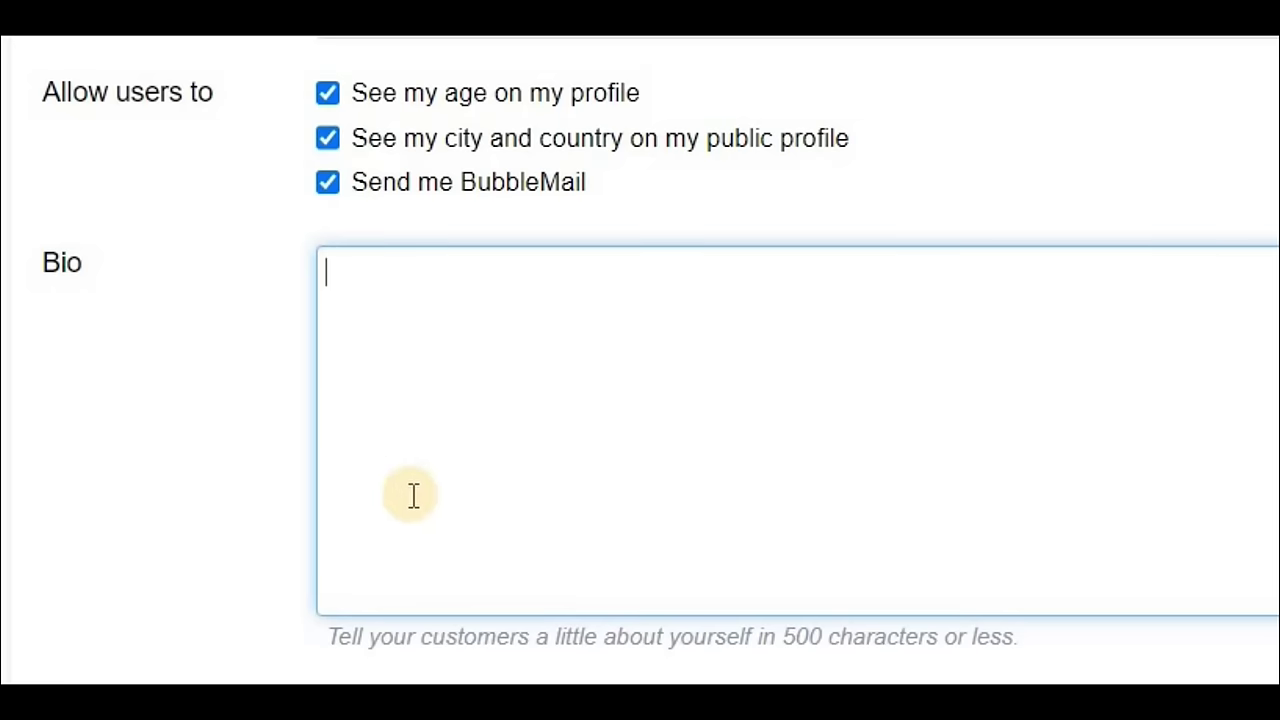
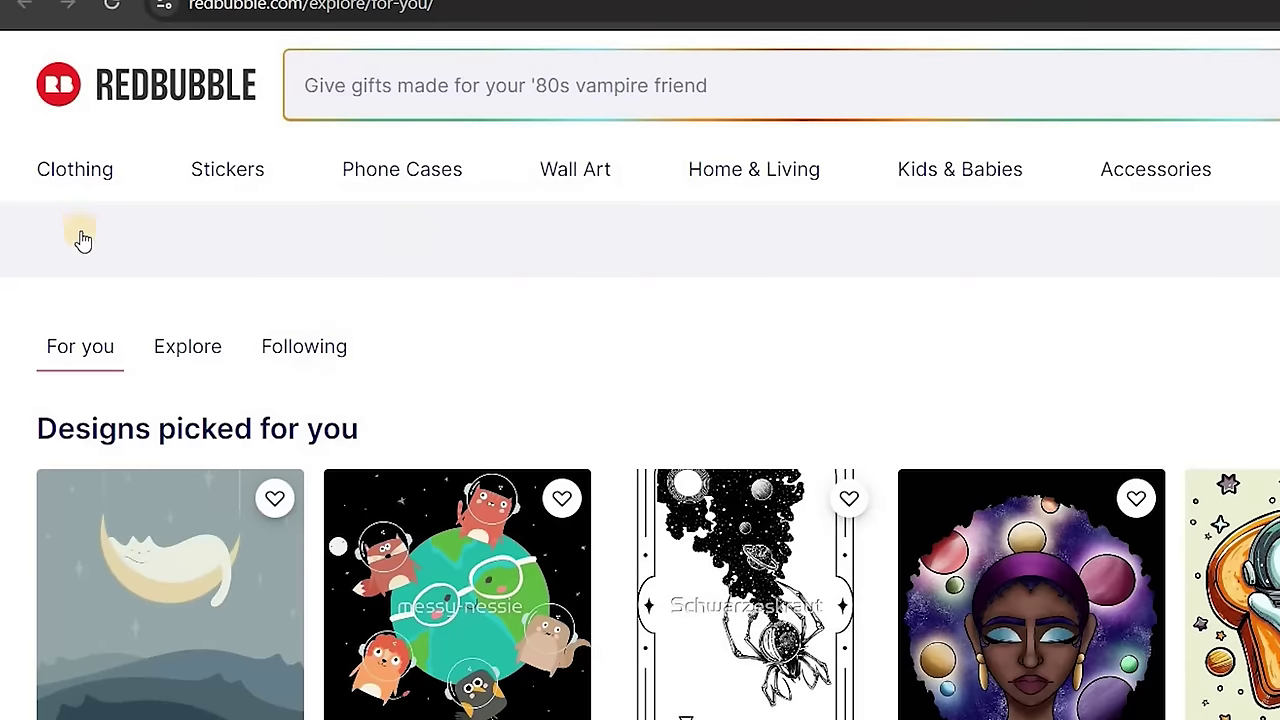
- Open Redbubble's T-Shirts category under Clothing and look through its themed design collections
{"action": "mouse_move", "coordinate": [75, 169]}
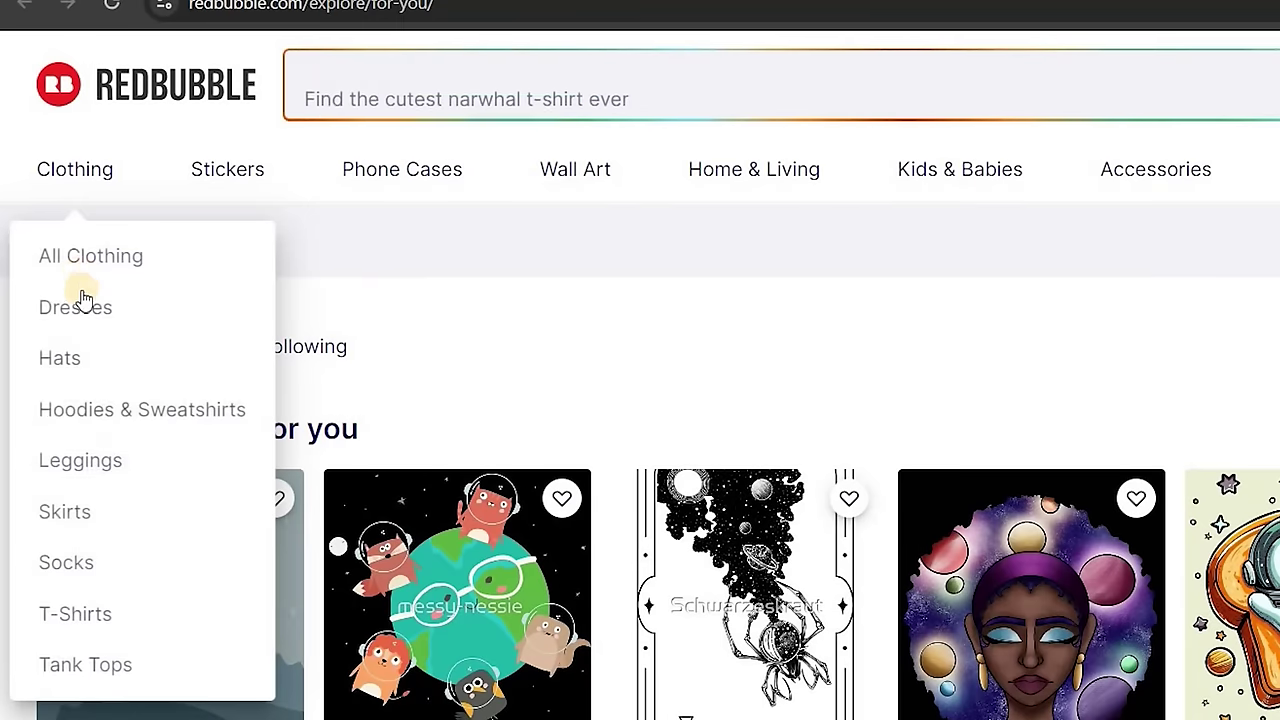
{"action": "left_click", "coordinate": [88, 618]}
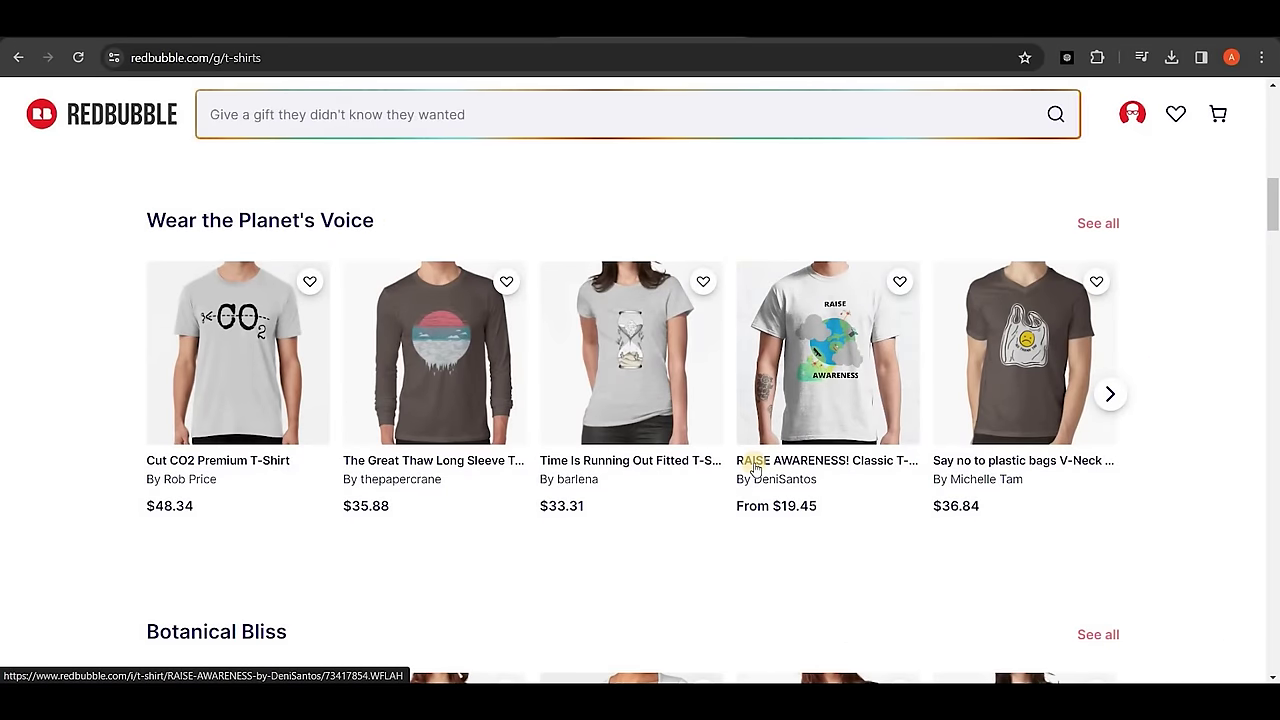
{"action": "left_click", "coordinate": [1110, 394]}
{"action": "scroll", "coordinate": [1121, 390], "scroll_direction": "down", "scroll_amount": 2}
{"action": "scroll", "coordinate": [1121, 390], "scroll_direction": "down", "scroll_amount": 7}
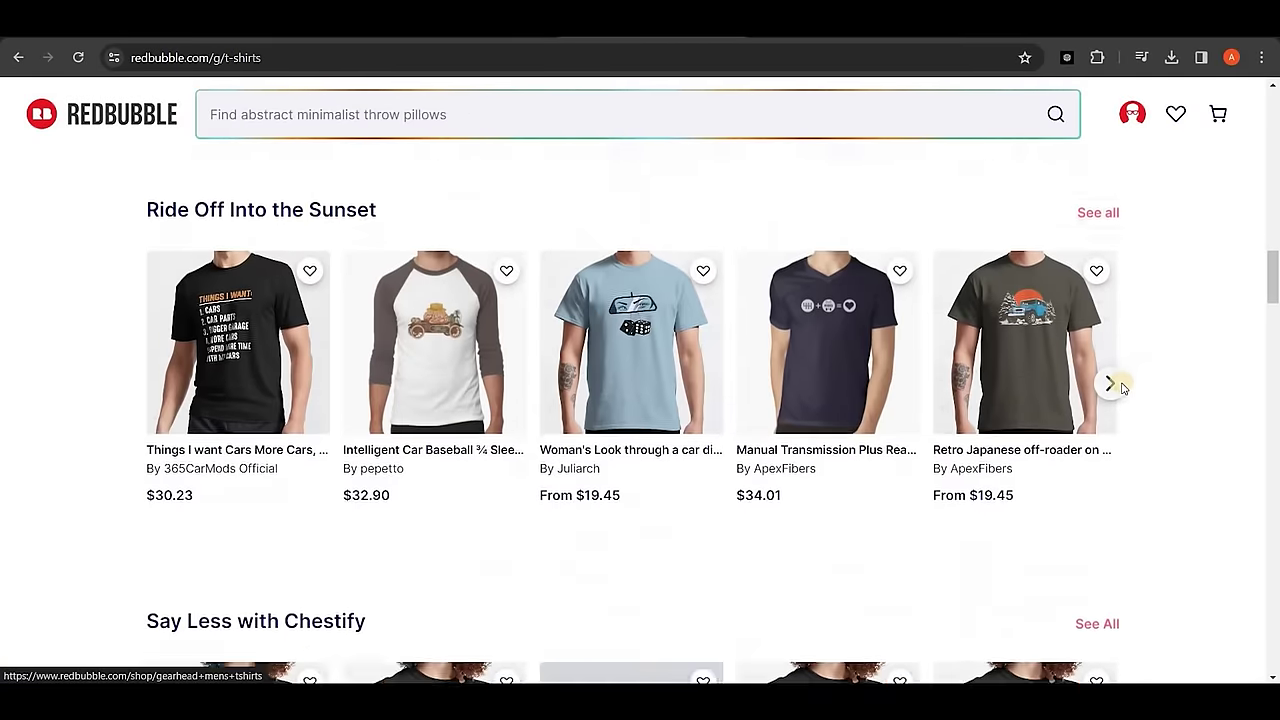
{"action": "scroll", "coordinate": [1121, 388], "scroll_direction": "down", "scroll_amount": 9}
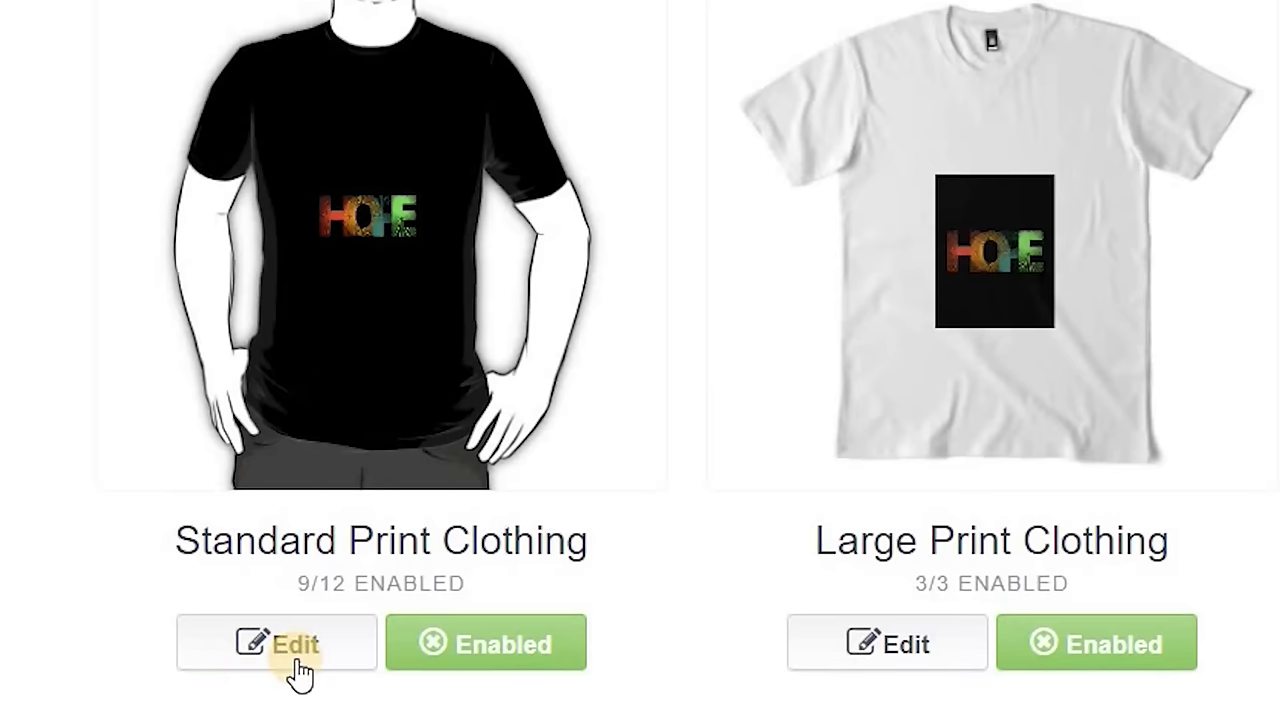
- In the availability settings for Standard Print Clothing of the HOPE work, set the T-Shirt & Hoodies markup to 15%
{"action": "left_click", "coordinate": [300, 668]}
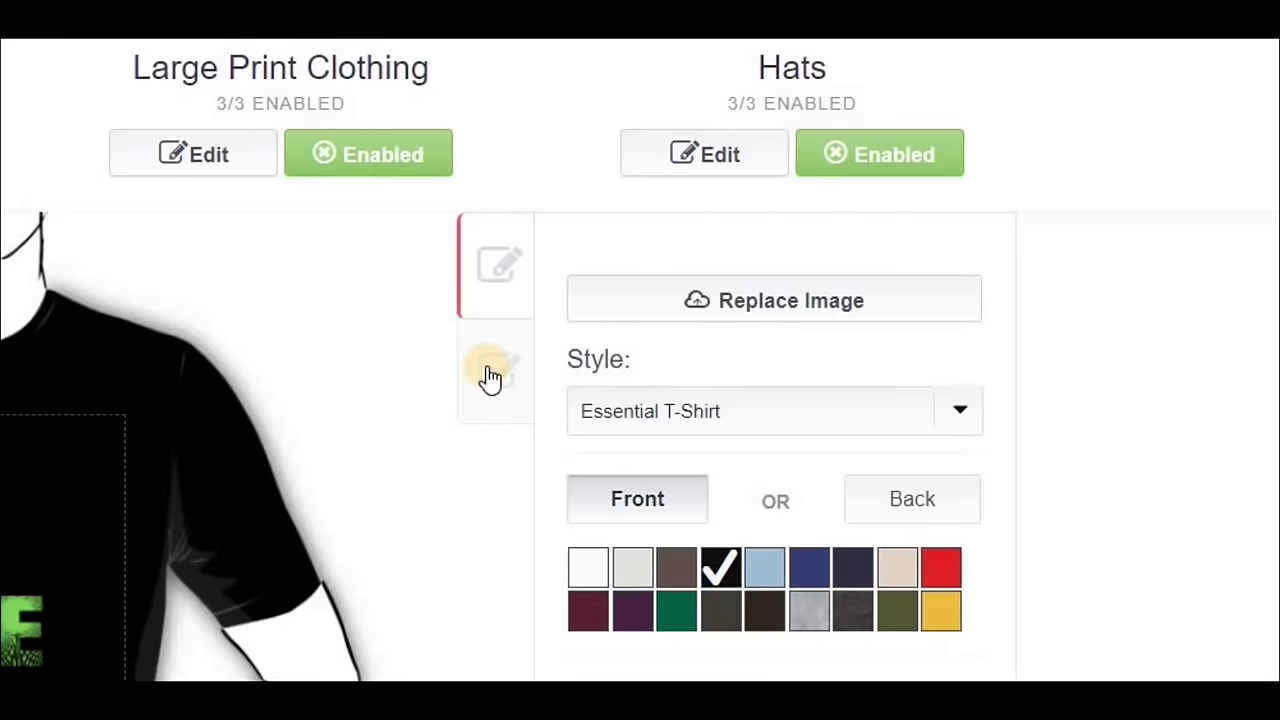
{"action": "left_click", "coordinate": [489, 376]}
{"action": "left_click", "coordinate": [924, 313]}
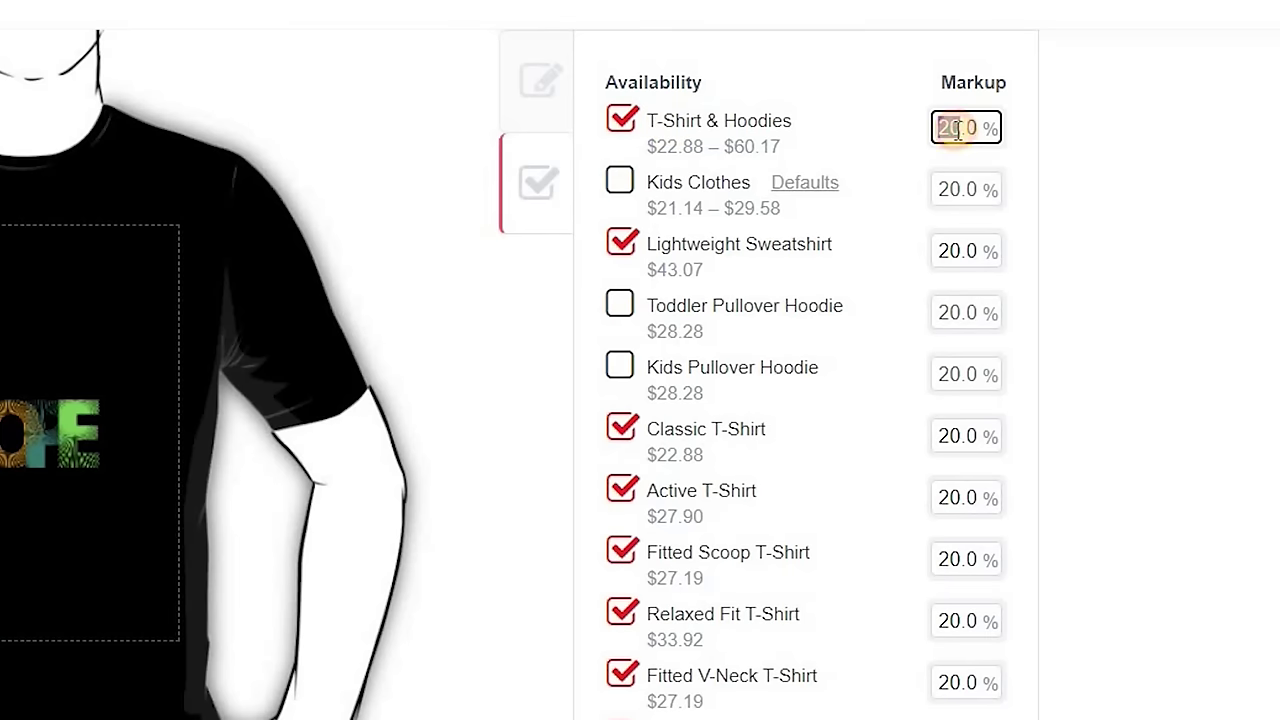
{"action": "left_click_drag", "start_coordinate": [957, 128], "coordinate": [948, 130]}
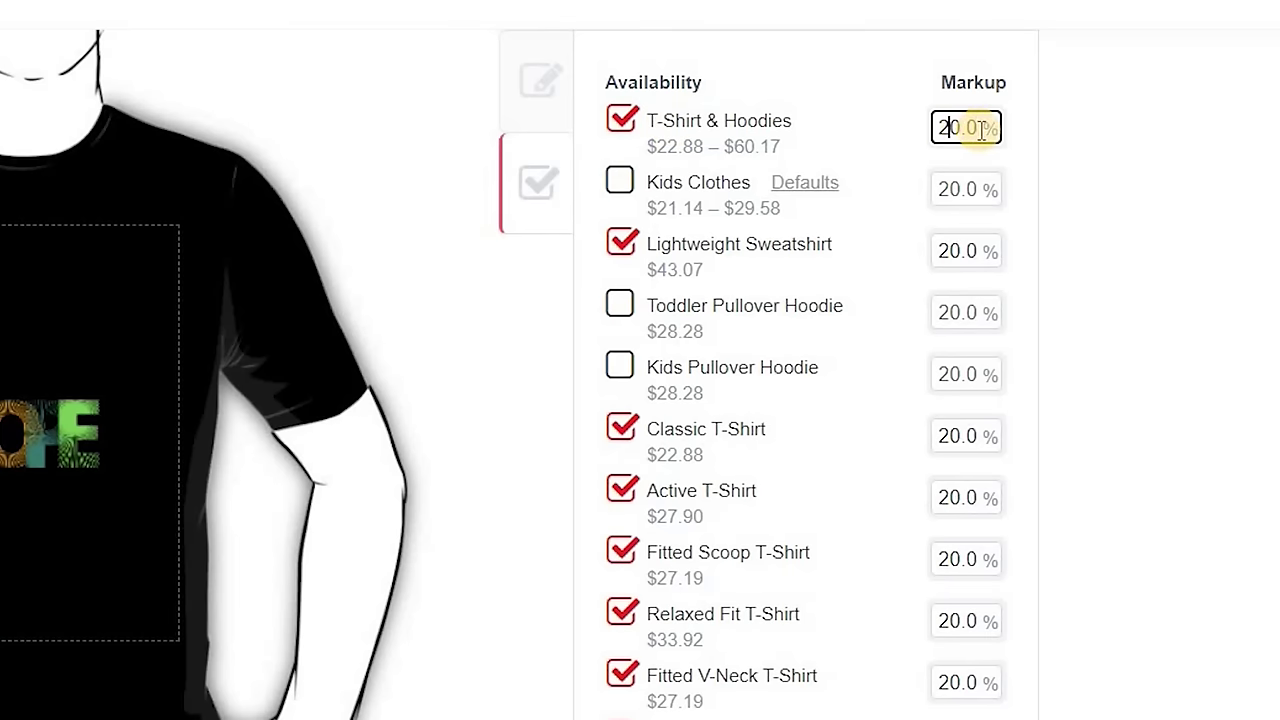
{"action": "key", "text": "BackSpace"}
{"action": "type", "text": "15"}
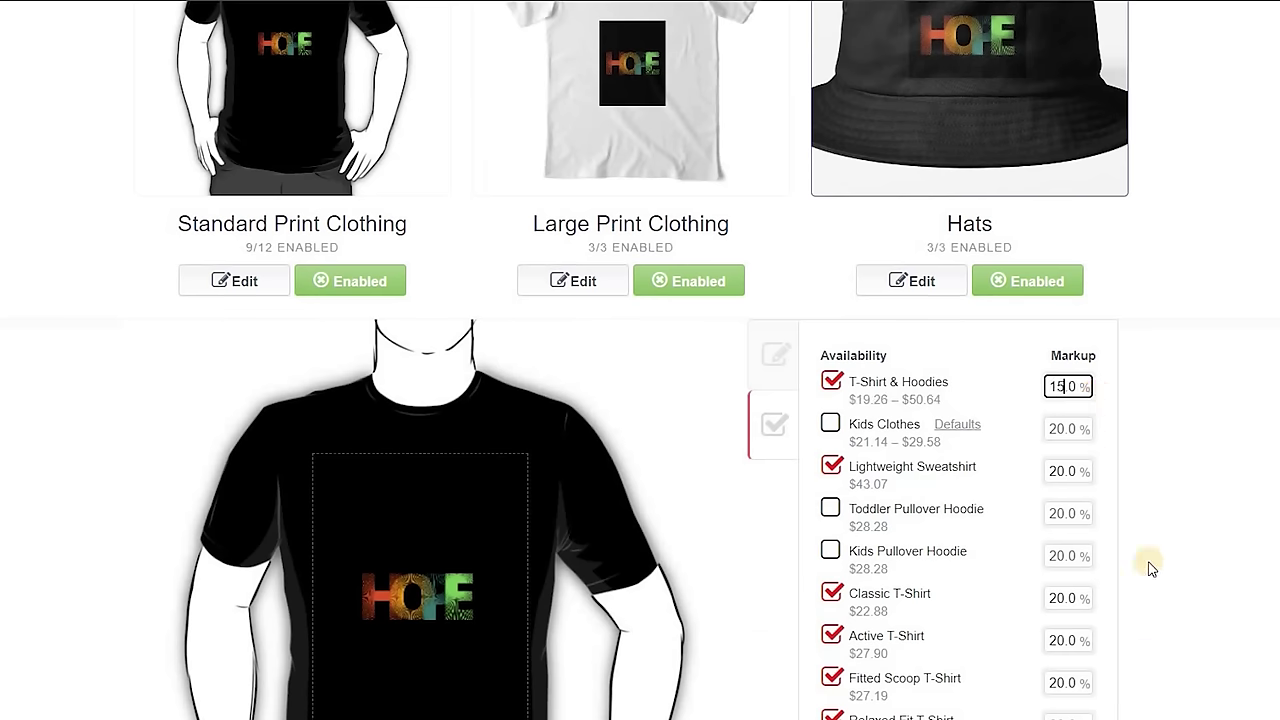
{"action": "left_click", "coordinate": [1013, 400]}
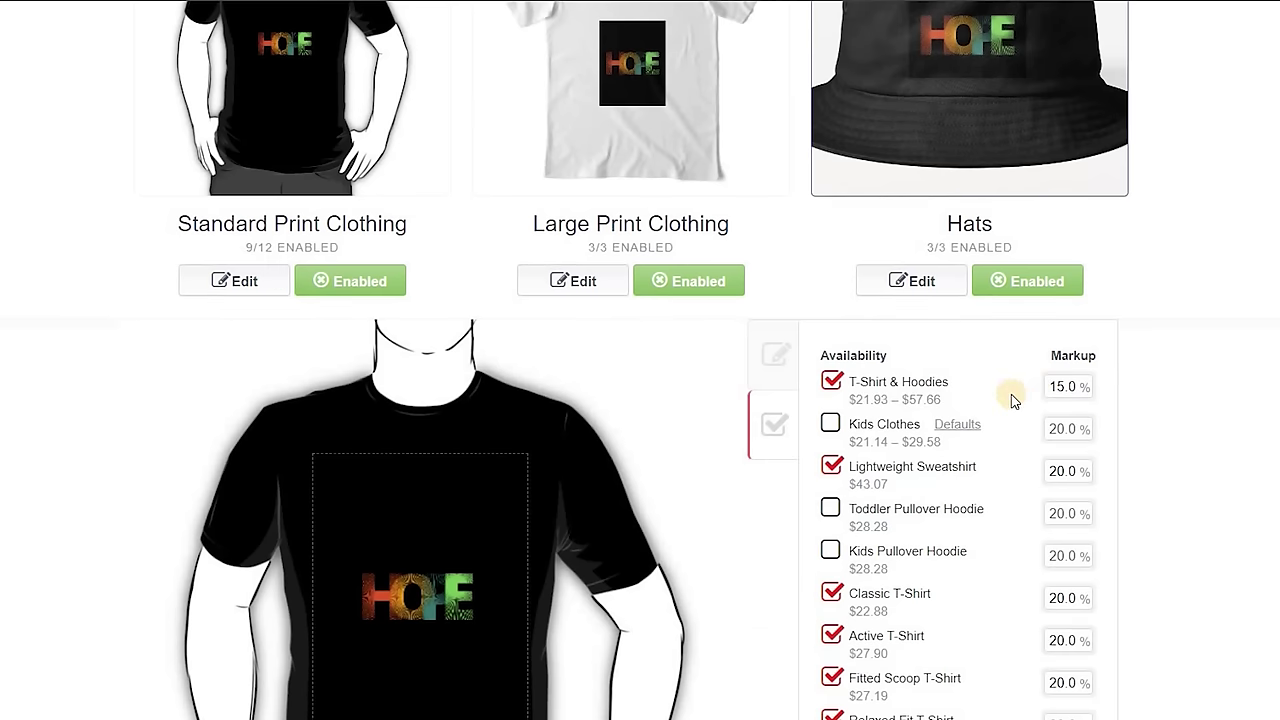
- Set the T-Shirt & Hoodies markup back to 20%
{"action": "double_click", "coordinate": [1060, 387]}
{"action": "type", "text": "20"}
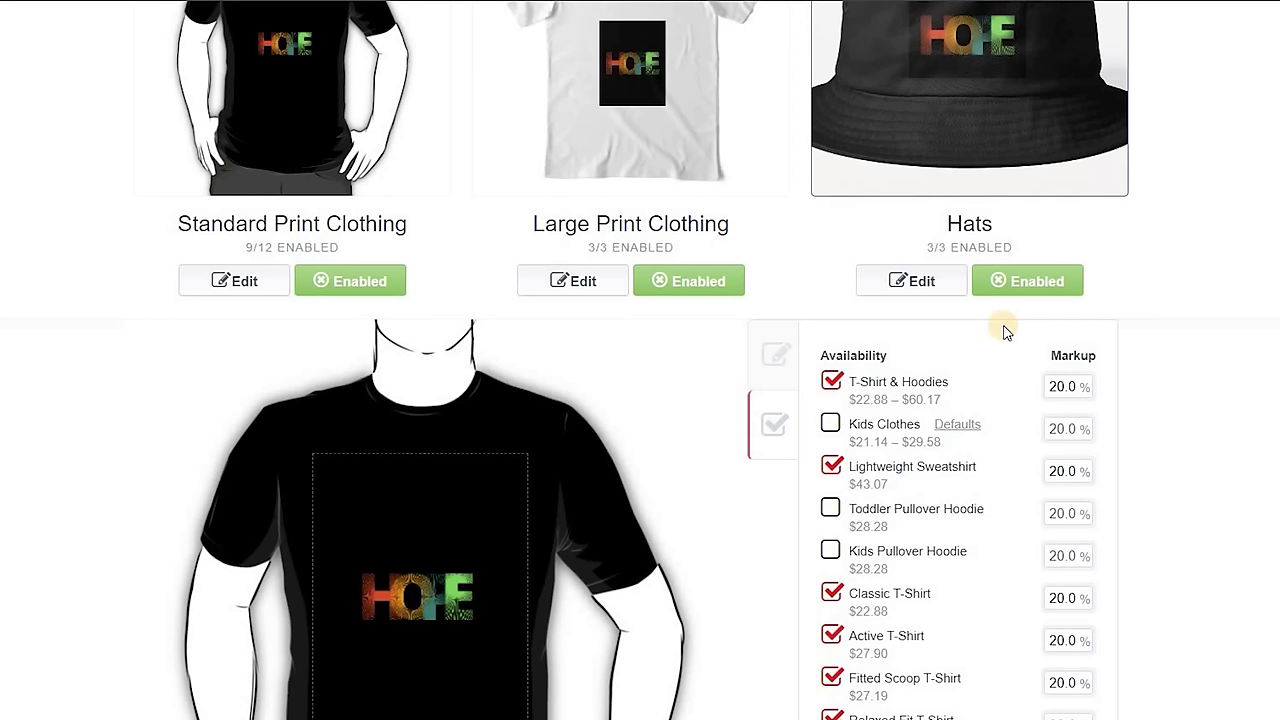
{"action": "left_click", "coordinate": [1003, 377]}
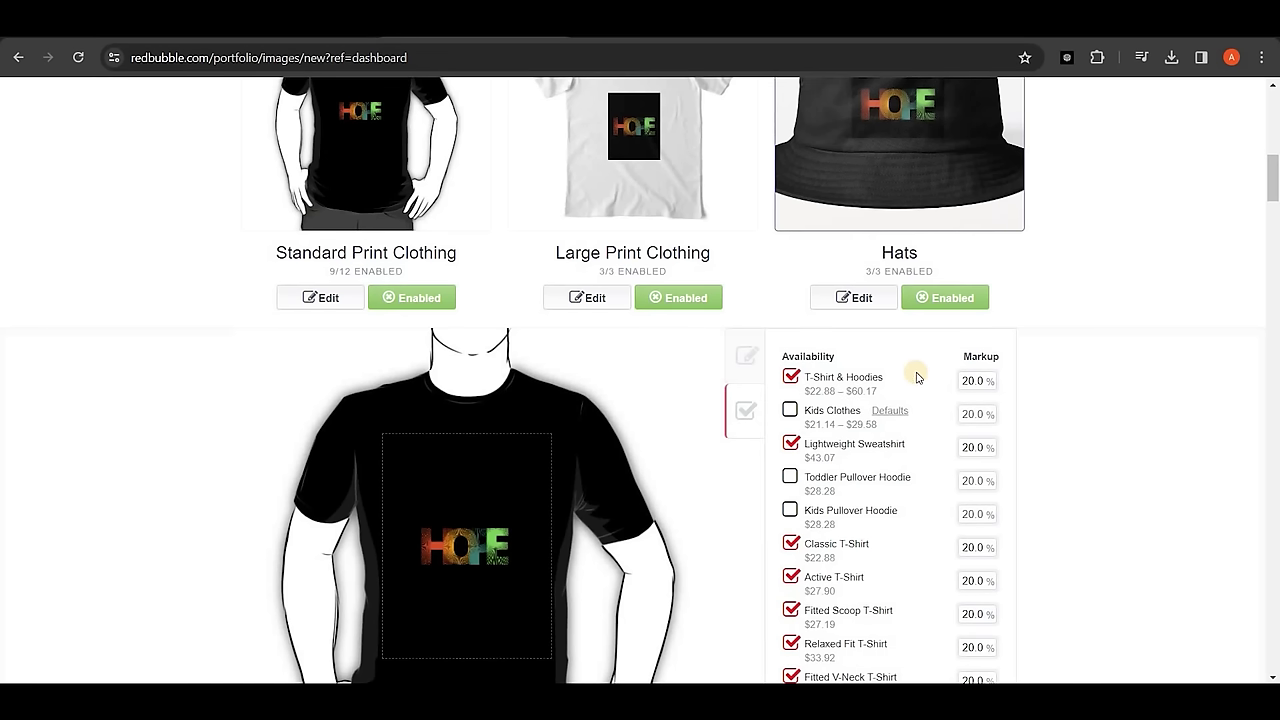
- Disable the Tablet Cases & Skins product for the HOPE design, and enable it again
{"action": "scroll", "coordinate": [1057, 257], "scroll_direction": "down", "scroll_amount": 10}
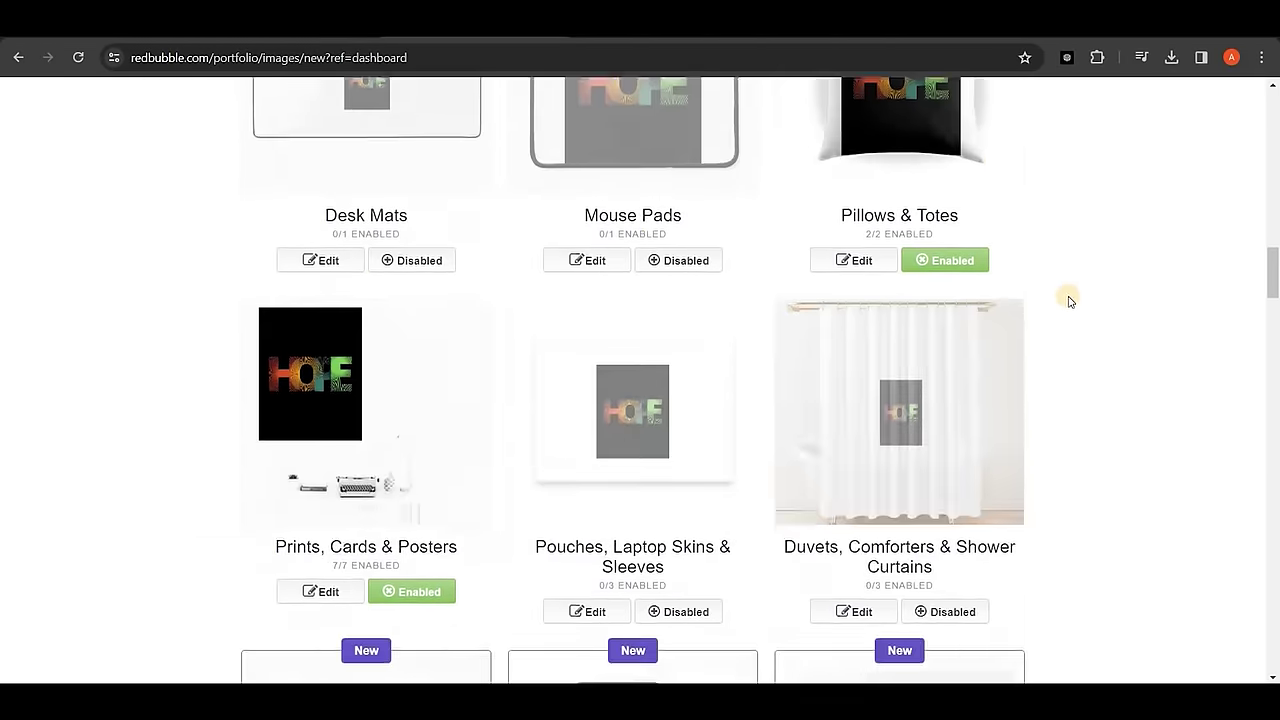
{"action": "scroll", "coordinate": [1069, 302], "scroll_direction": "down", "scroll_amount": 9}
{"action": "scroll", "coordinate": [1053, 374], "scroll_direction": "down", "scroll_amount": 1}
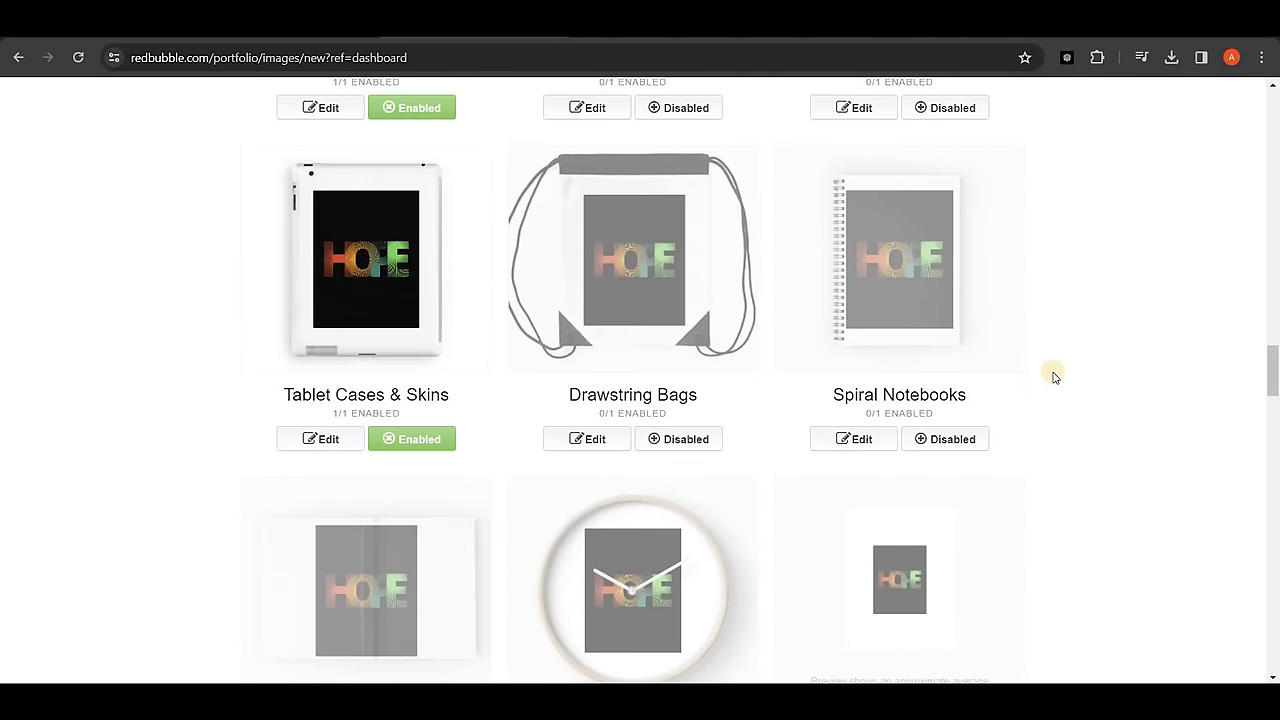
{"action": "scroll", "coordinate": [528, 249], "scroll_direction": "down", "scroll_amount": 2}
{"action": "left_click", "coordinate": [409, 279]}
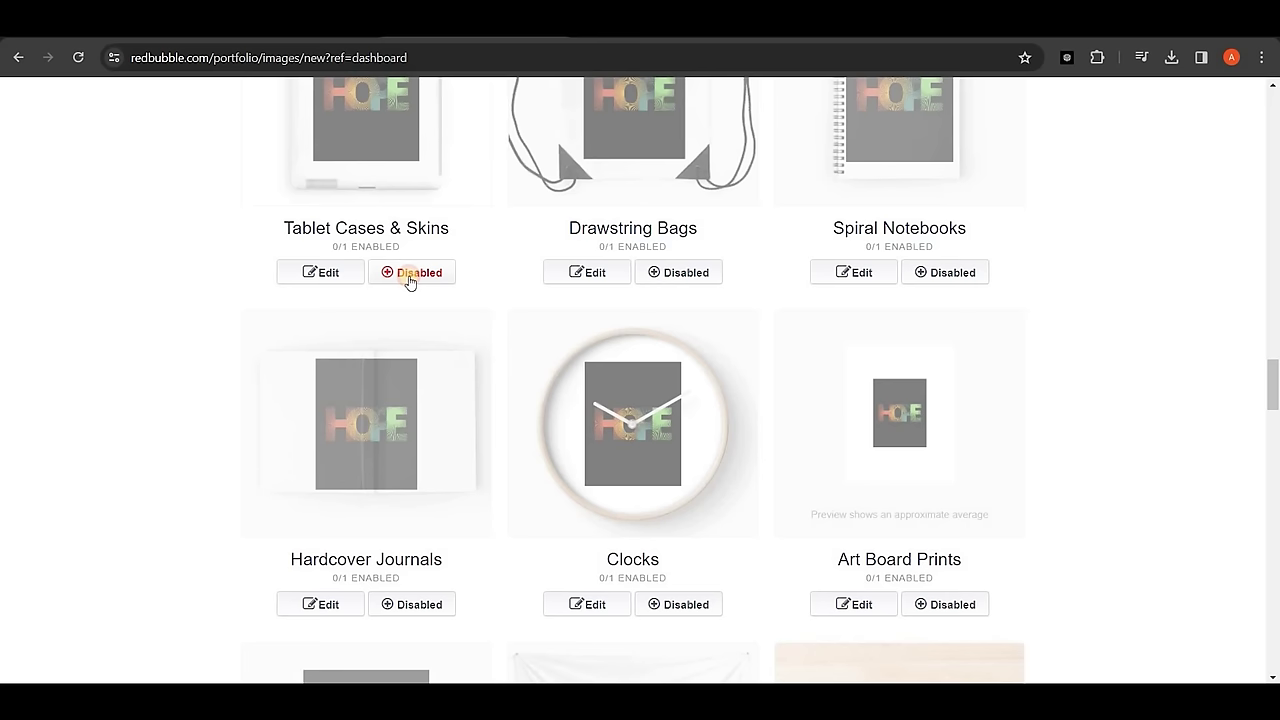
{"action": "left_click", "coordinate": [413, 276]}
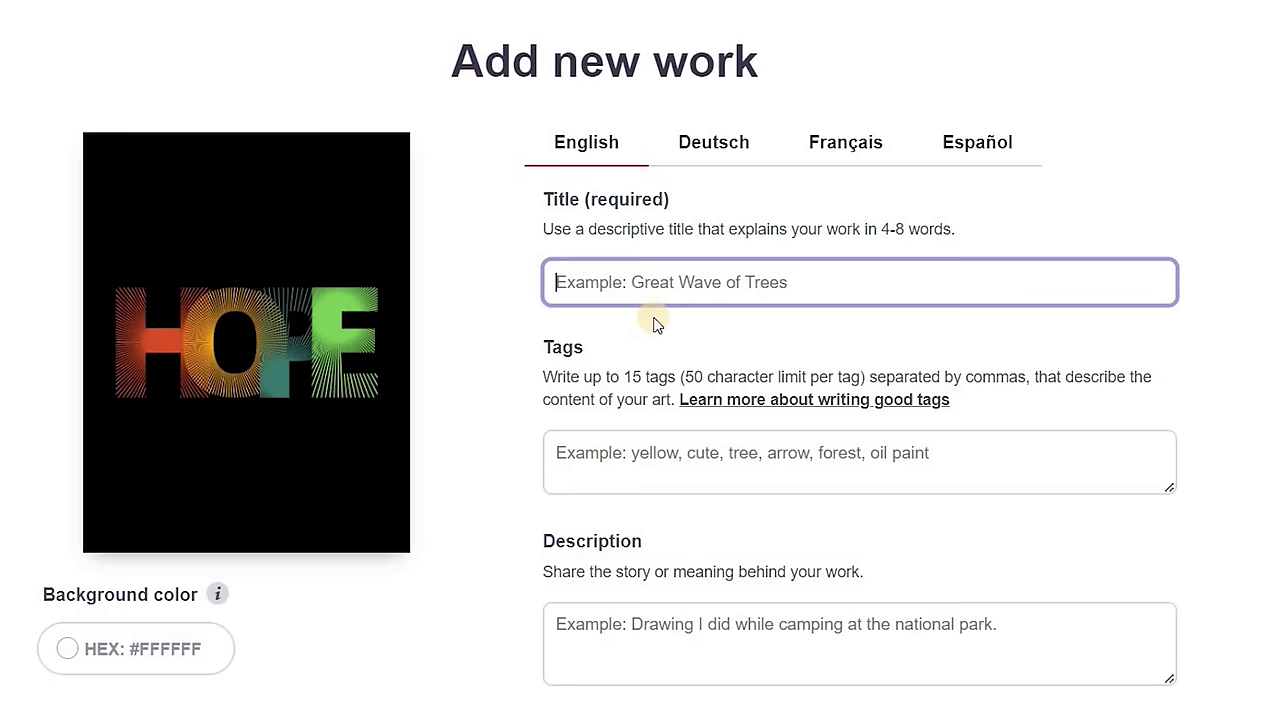
- Title the new work "T-shirts" and start on its tags
{"action": "type", "text": "T-shirts"}
{"action": "left_click", "coordinate": [618, 455]}
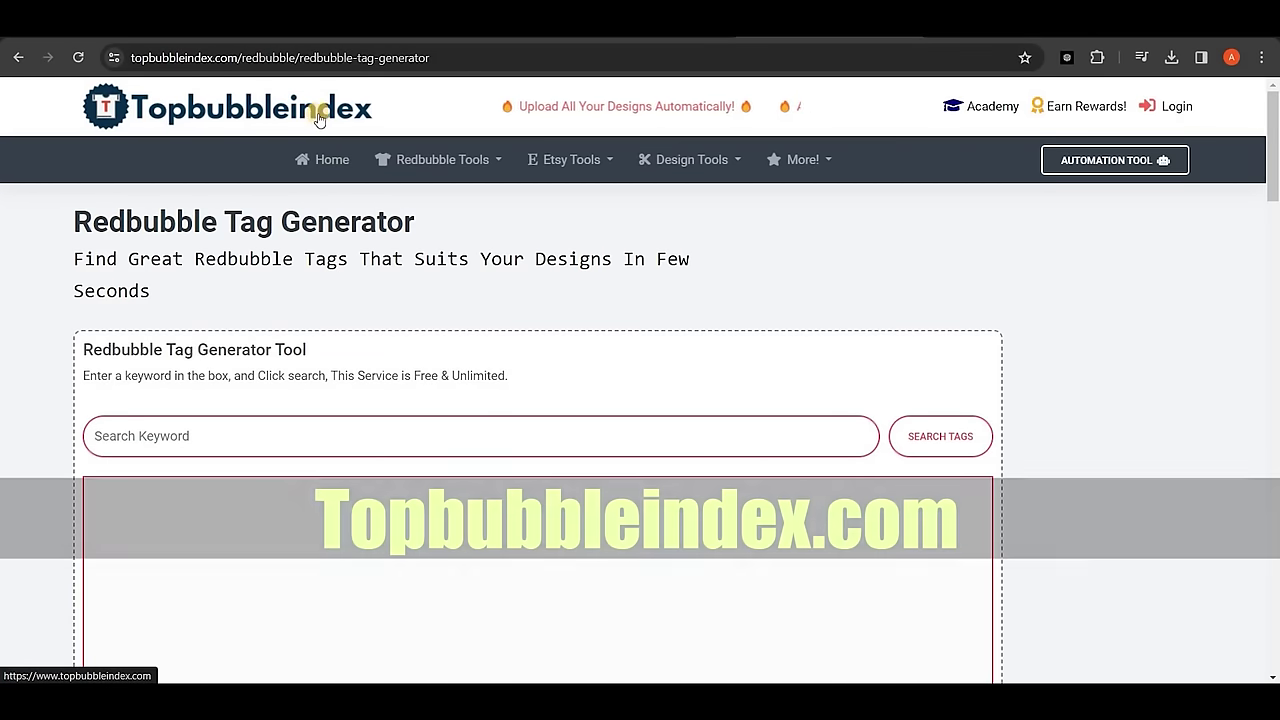
- Switch to Topbubbleindex's Redbubble Tag Generator, search tags for the keyword "T-shirt" and look through the suggestions
{"action": "left_click", "coordinate": [213, 436]}
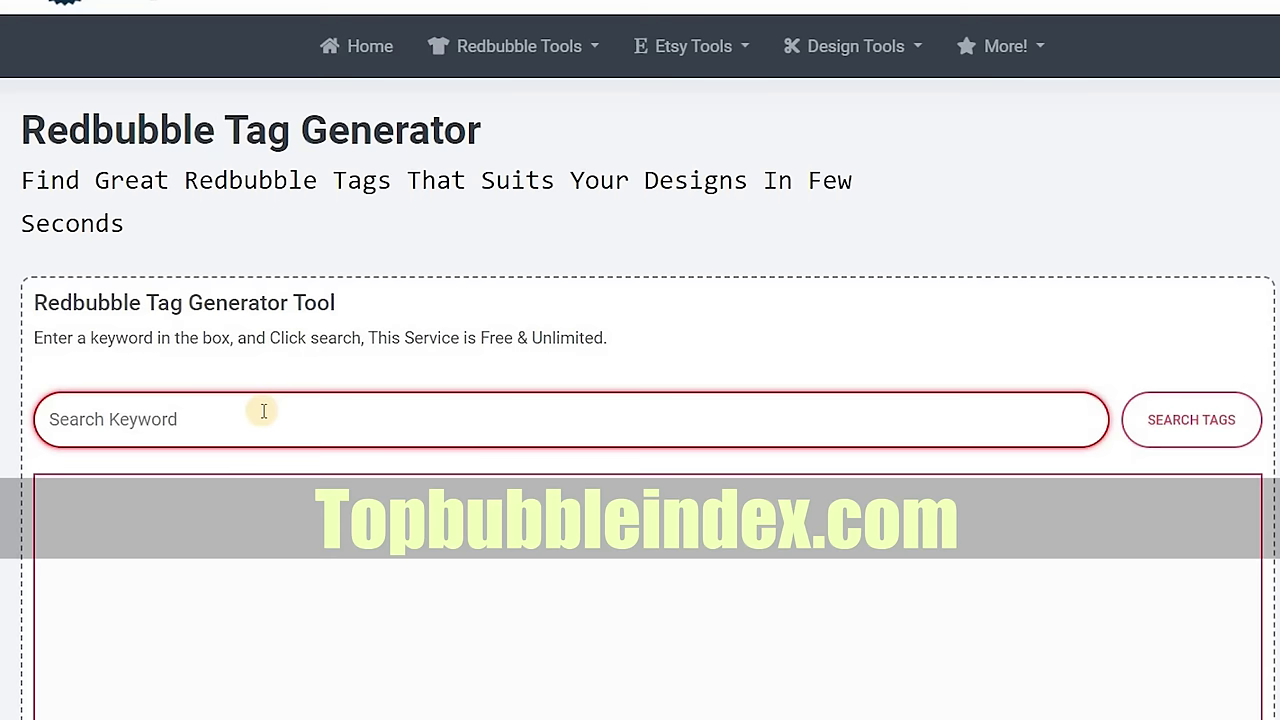
{"action": "type", "text": "T-shirt"}
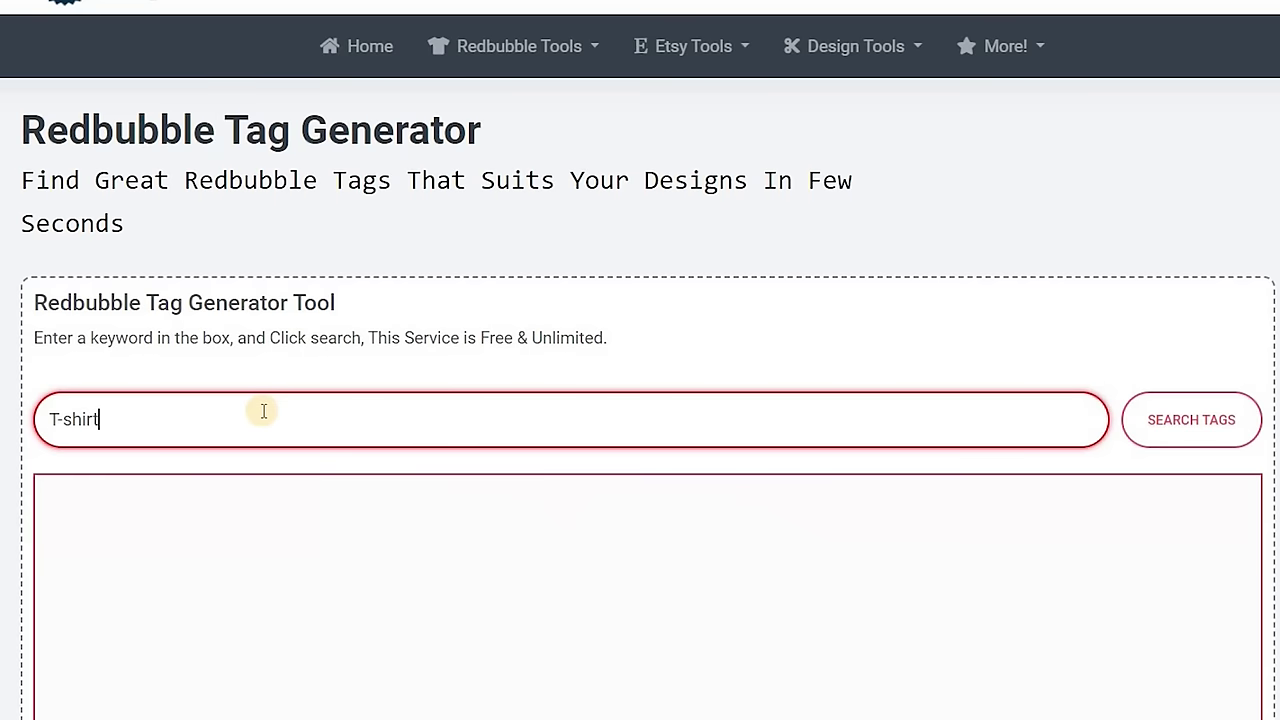
{"action": "left_click", "coordinate": [1222, 428]}
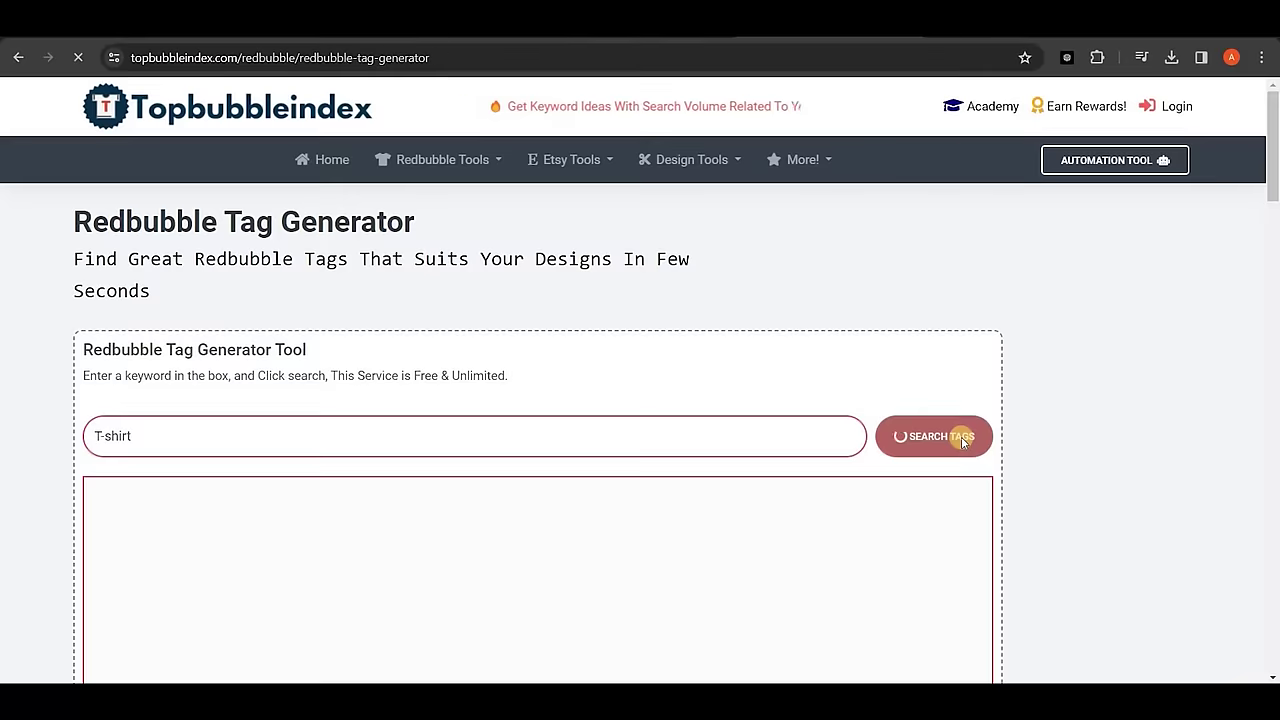
{"action": "scroll", "coordinate": [680, 290], "scroll_direction": "down", "scroll_amount": 3}
{"action": "scroll", "coordinate": [680, 290], "scroll_direction": "down", "scroll_amount": 5}
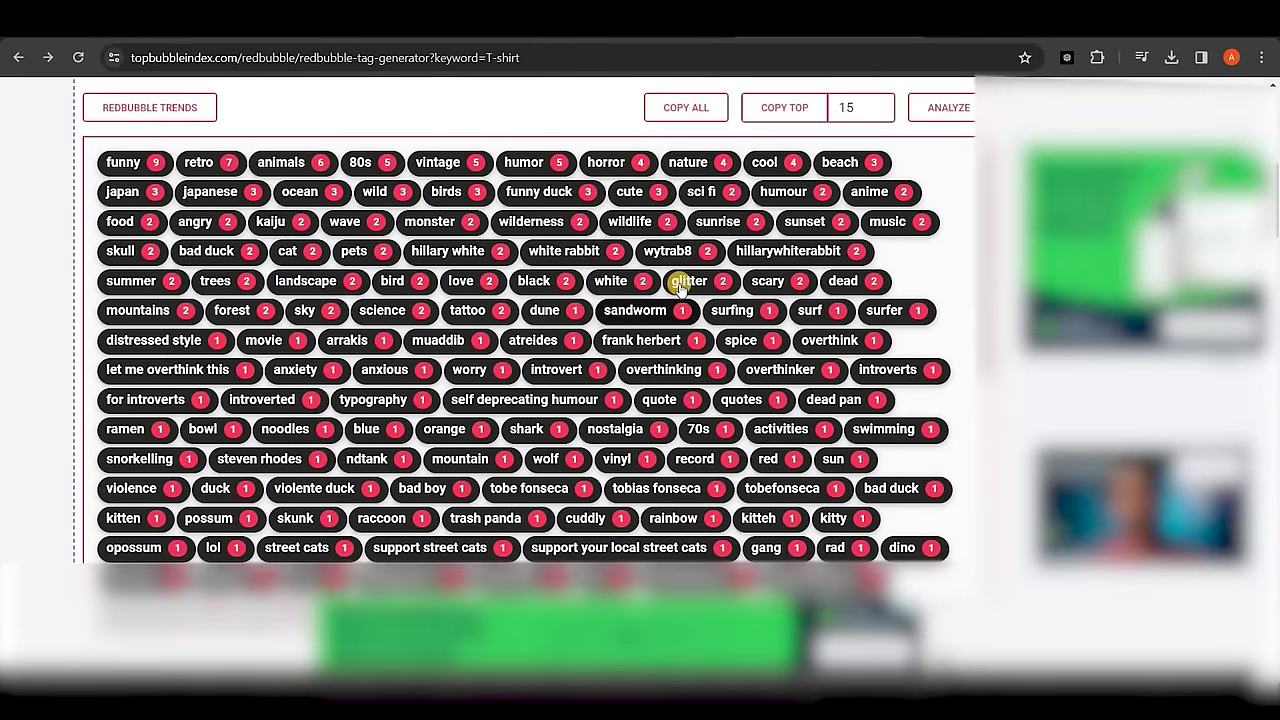
{"action": "scroll", "coordinate": [680, 287], "scroll_direction": "down", "scroll_amount": 5}
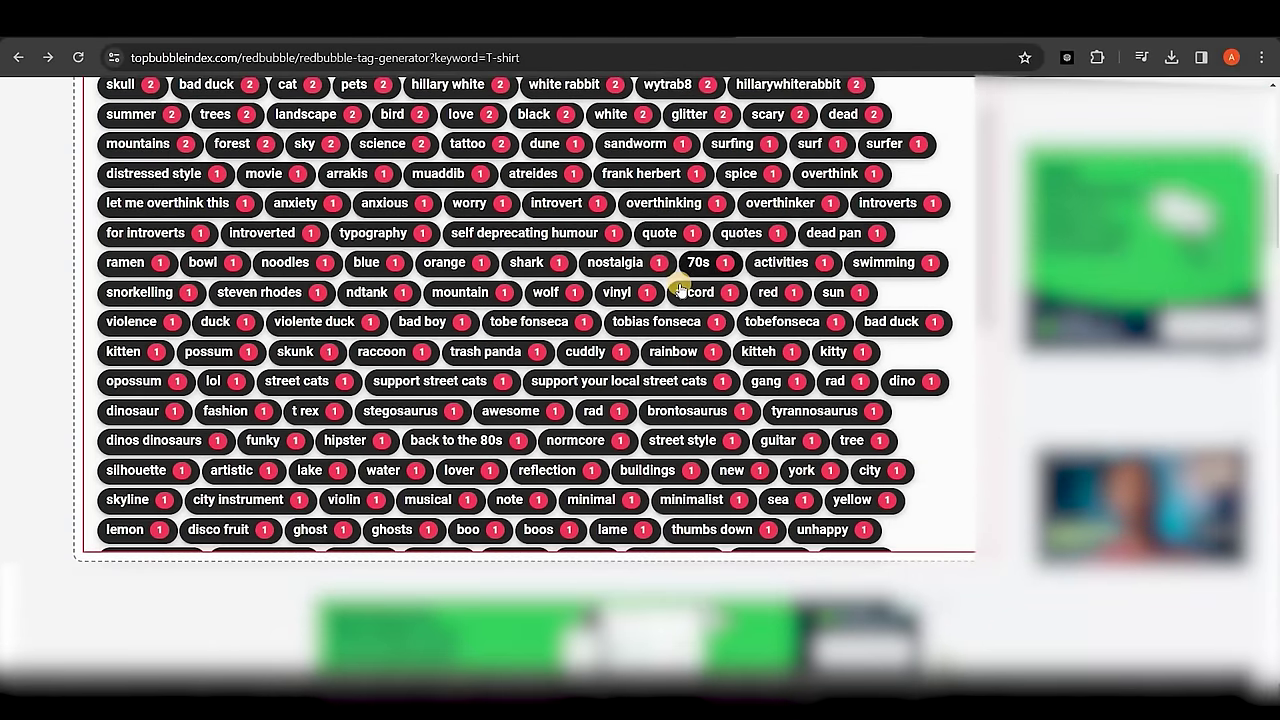
{"action": "scroll", "coordinate": [608, 222], "scroll_direction": "up", "scroll_amount": 5}
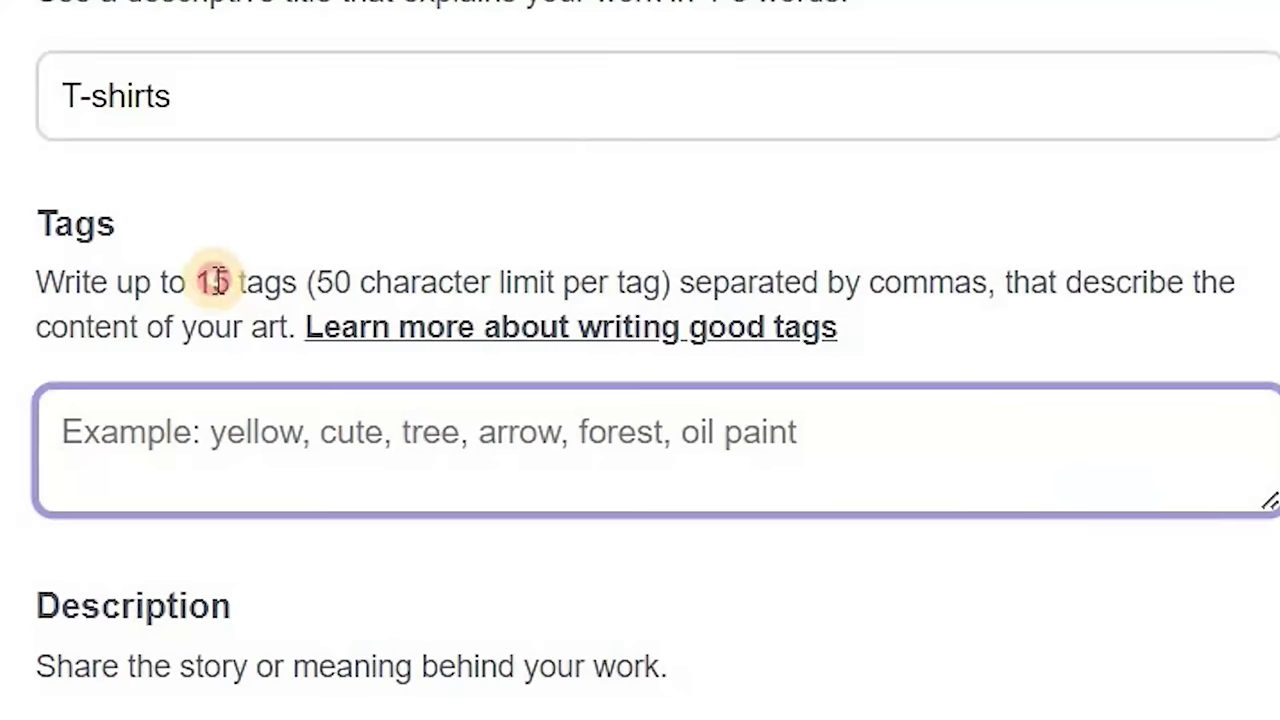
- Add the generator's top 15 tags to the work: funny, retro, animals, 80s, vintage, humor, horror, nature, cool, beach, japan, japanese, ocean, wild, birds
{"action": "left_click", "coordinate": [200, 280]}
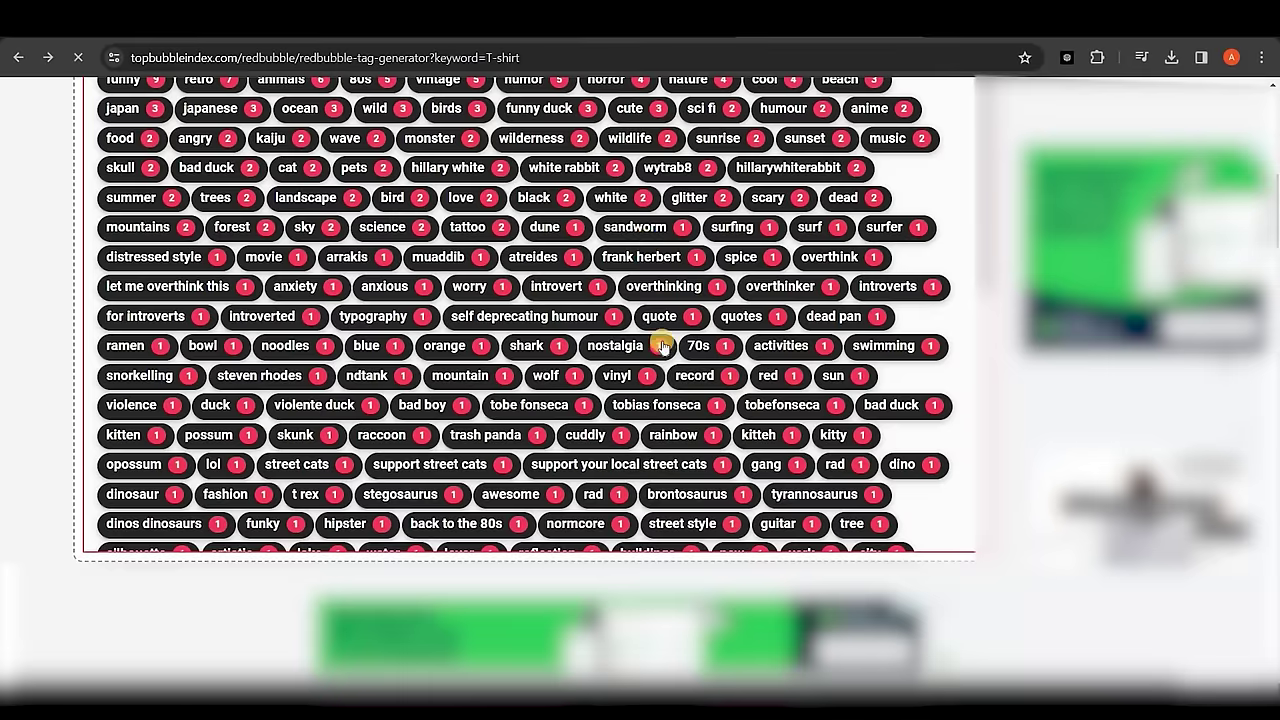
{"action": "scroll", "coordinate": [666, 337], "scroll_direction": "up", "scroll_amount": 4}
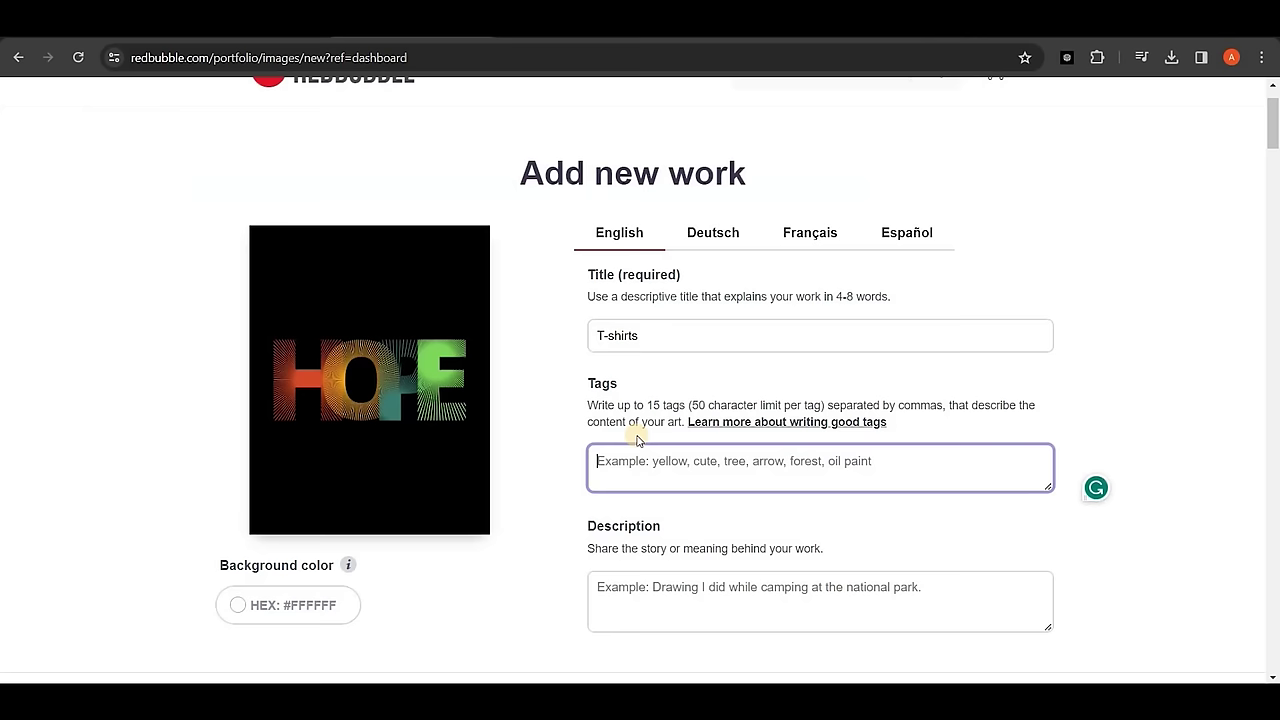
{"action": "type", "text": "funny, retro, animals, 80s, vintage, humor, horror, nature, cool, beach, japan, japanese, ocean, wild, birds"}
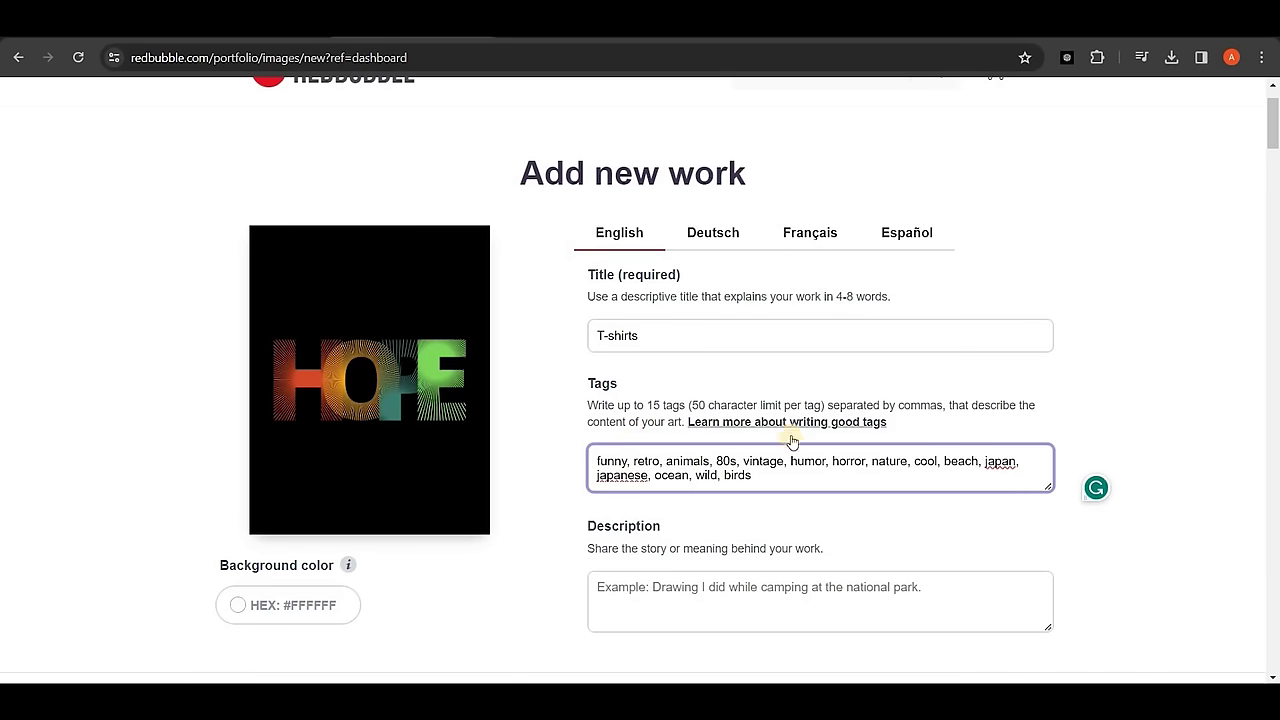
- Enter "It is me." as the description of the work
{"action": "scroll", "coordinate": [700, 320], "scroll_direction": "down", "scroll_amount": 4}
{"action": "left_click", "coordinate": [626, 181]}
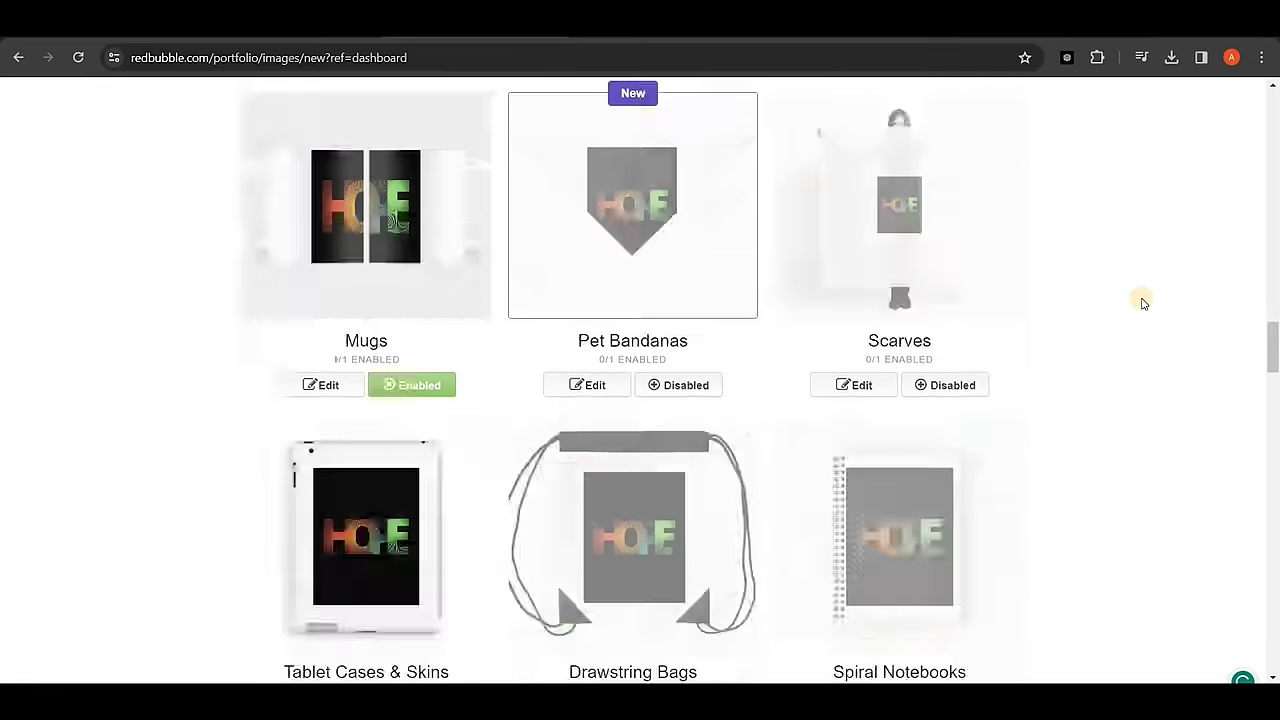
- In the publishing options below the product list, declare that the work is not mature content
{"action": "scroll", "coordinate": [1143, 302], "scroll_direction": "down", "scroll_amount": 20}
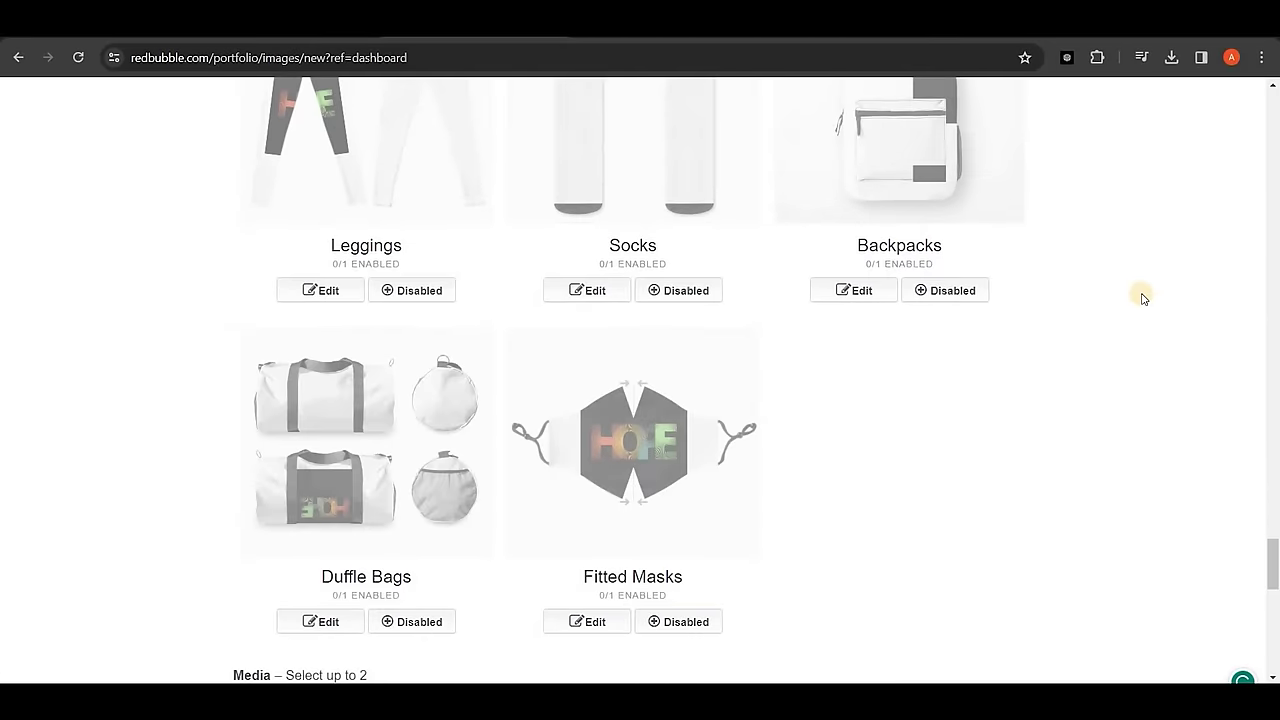
{"action": "scroll", "coordinate": [1143, 296], "scroll_direction": "down", "scroll_amount": 4}
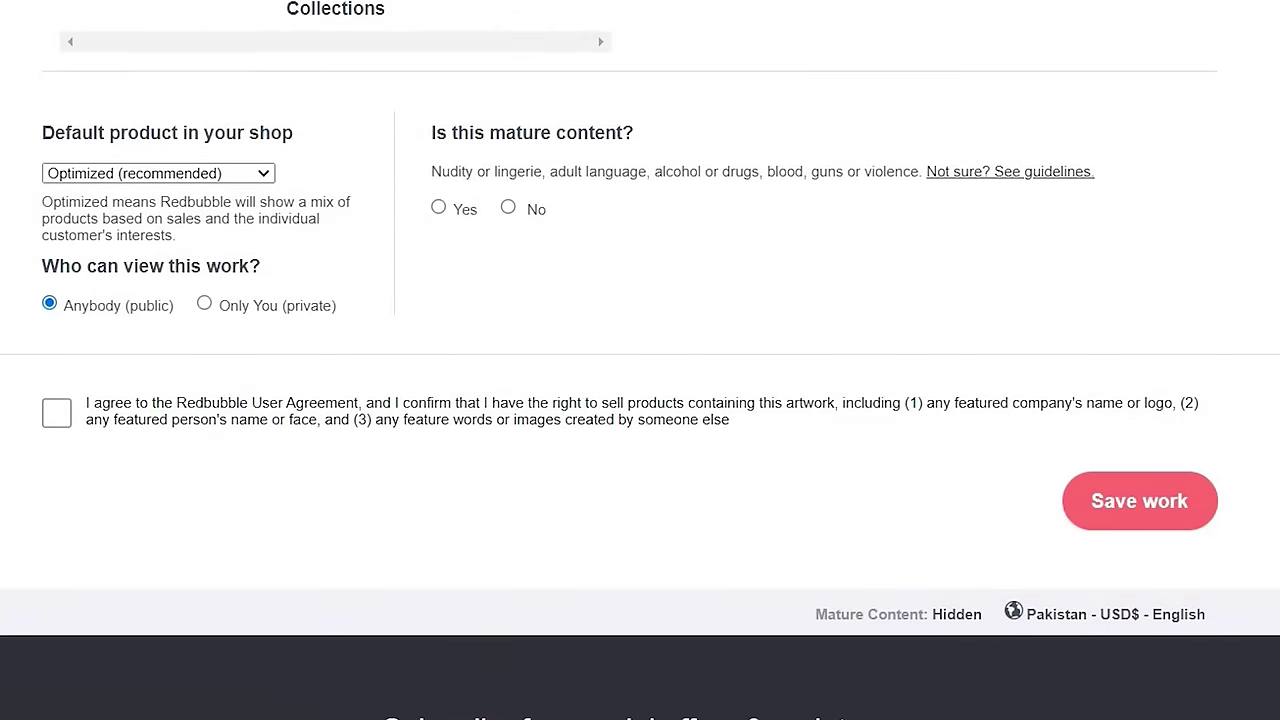
{"action": "scroll", "coordinate": [516, 455], "scroll_direction": "up", "scroll_amount": 3}
{"action": "left_click", "coordinate": [508, 207]}
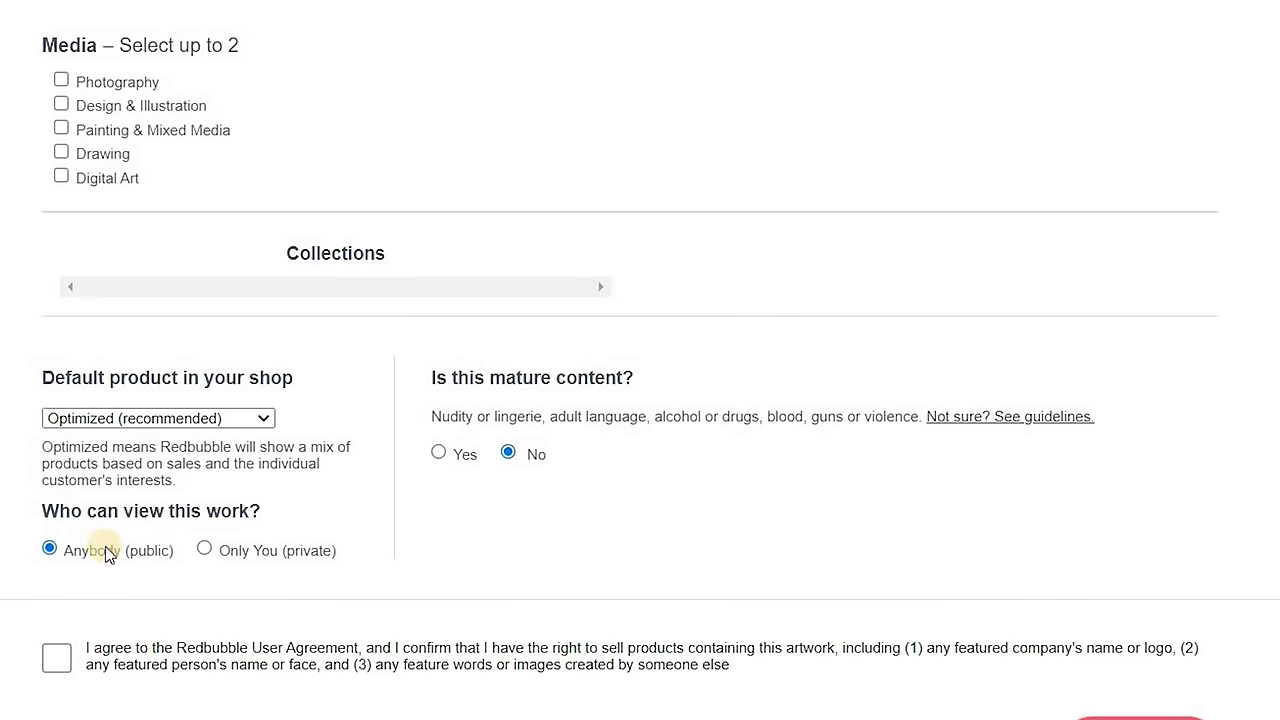
- Accept the Redbubble User Agreement with the rights confirmation, and save the work
{"action": "scroll", "coordinate": [108, 555], "scroll_direction": "down", "scroll_amount": 1}
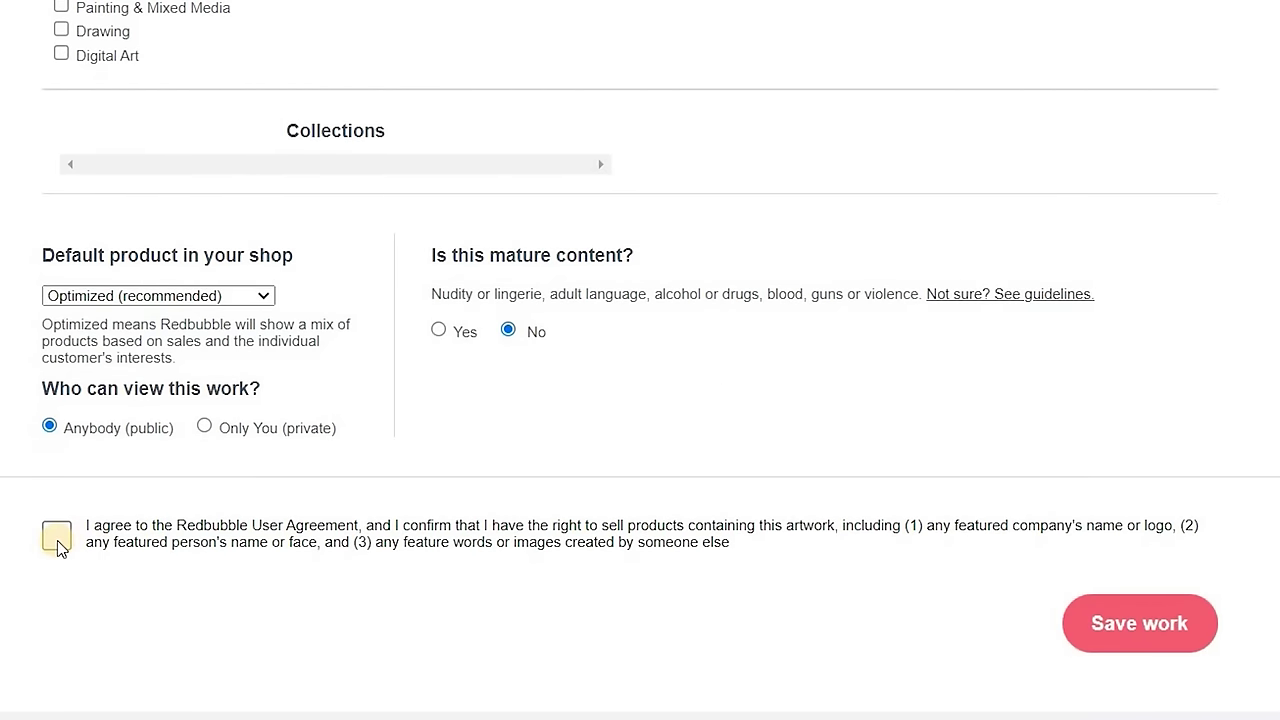
{"action": "left_click", "coordinate": [57, 538]}
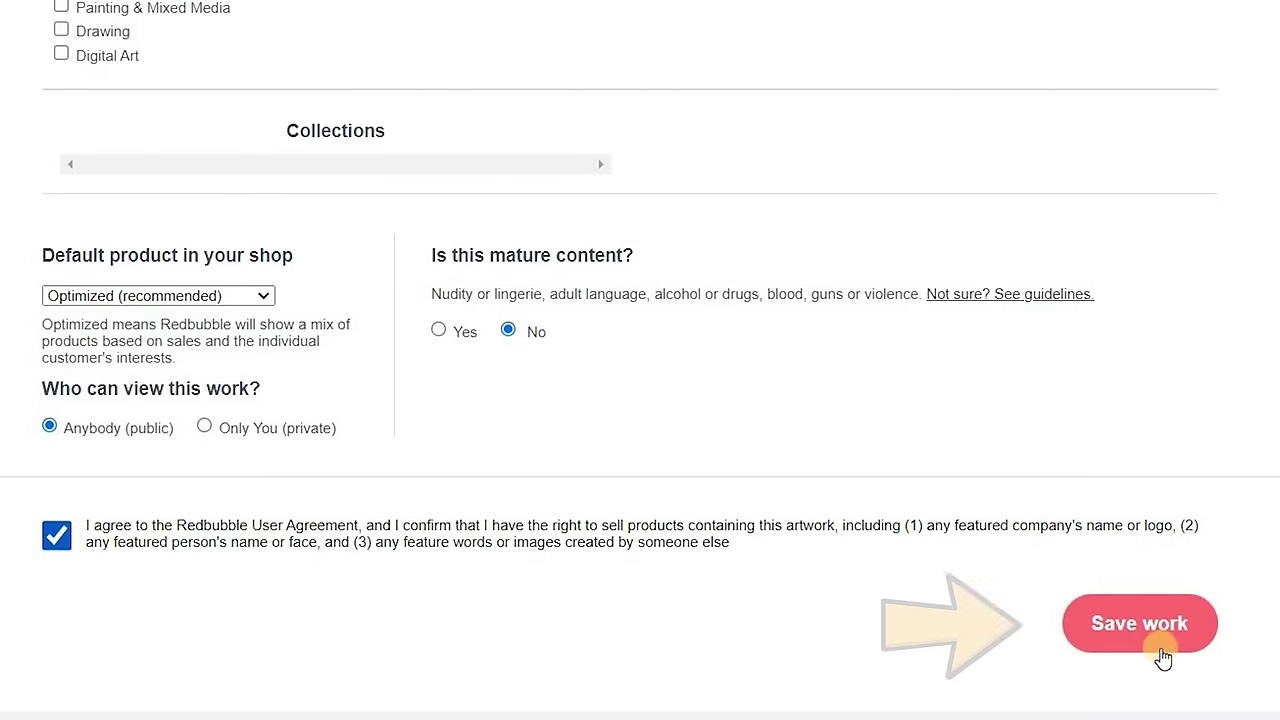
{"action": "left_click", "coordinate": [1163, 650]}
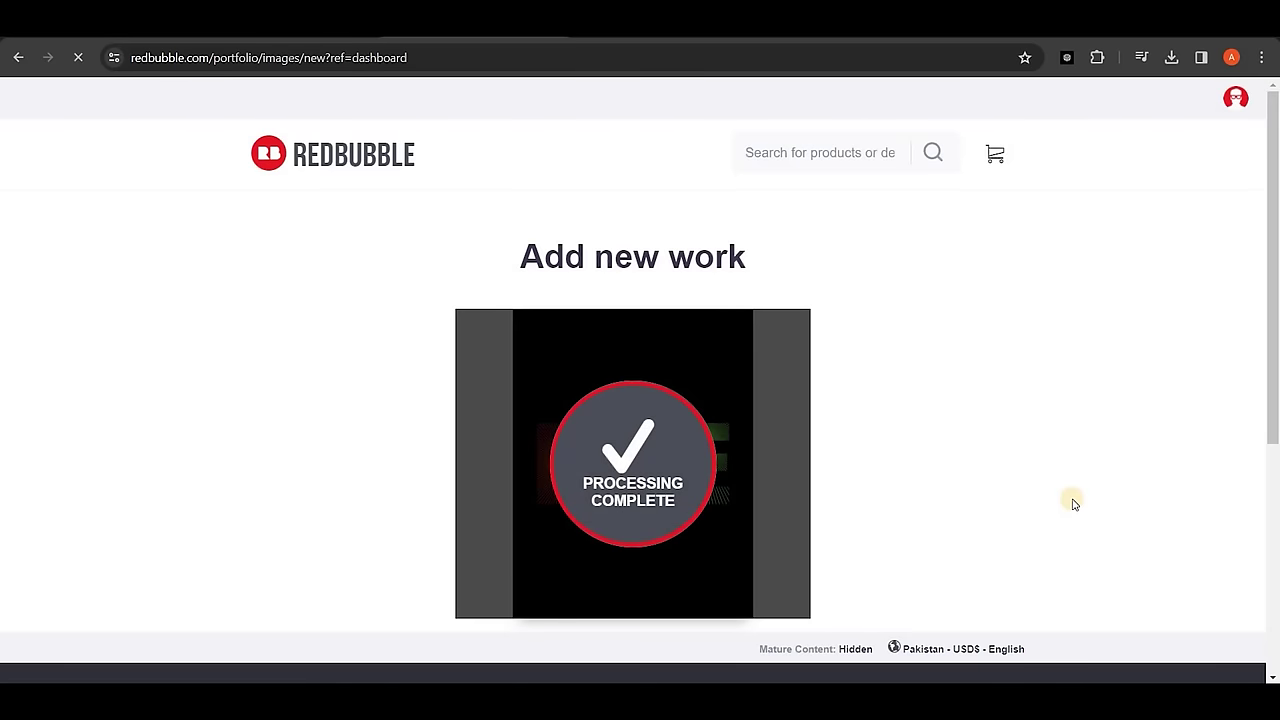
{"action": "scroll", "coordinate": [678, 304], "scroll_direction": "down", "scroll_amount": 2}
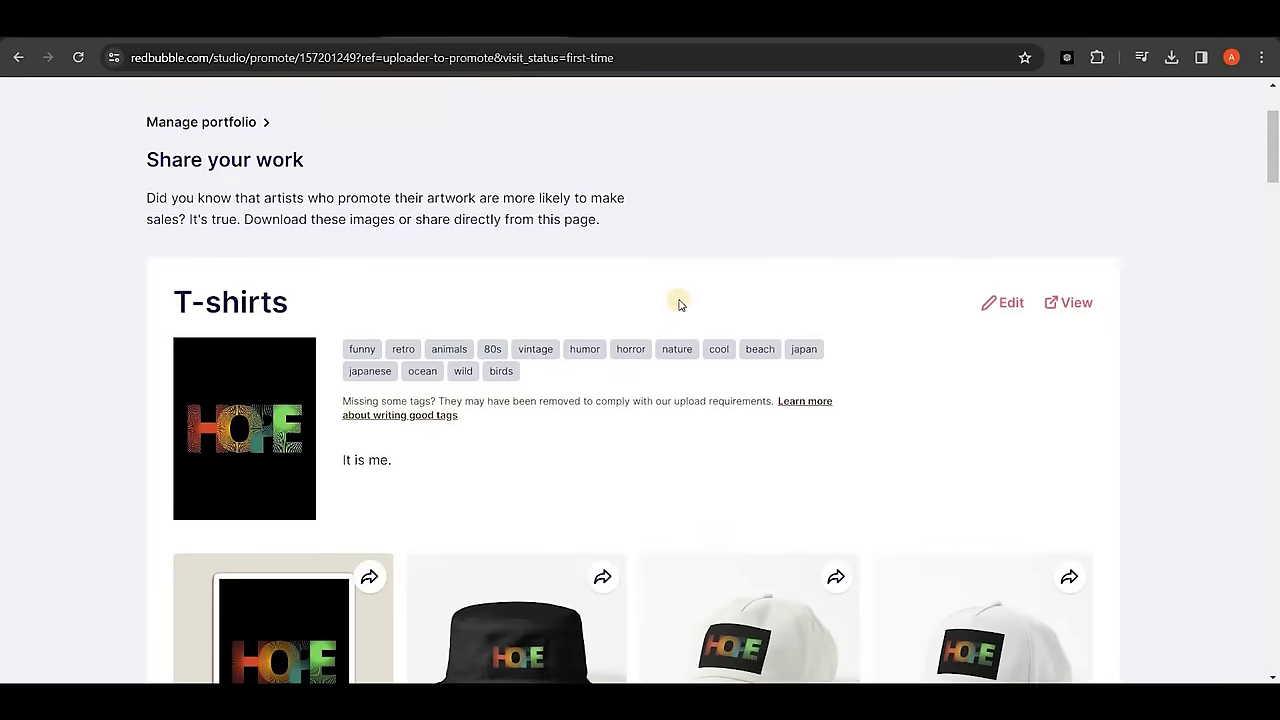
- Look through the product previews to see how the HOPE design appears on the hats, T-shirts, hoodies and sweatshirts
{"action": "scroll", "coordinate": [678, 304], "scroll_direction": "down", "scroll_amount": 4}
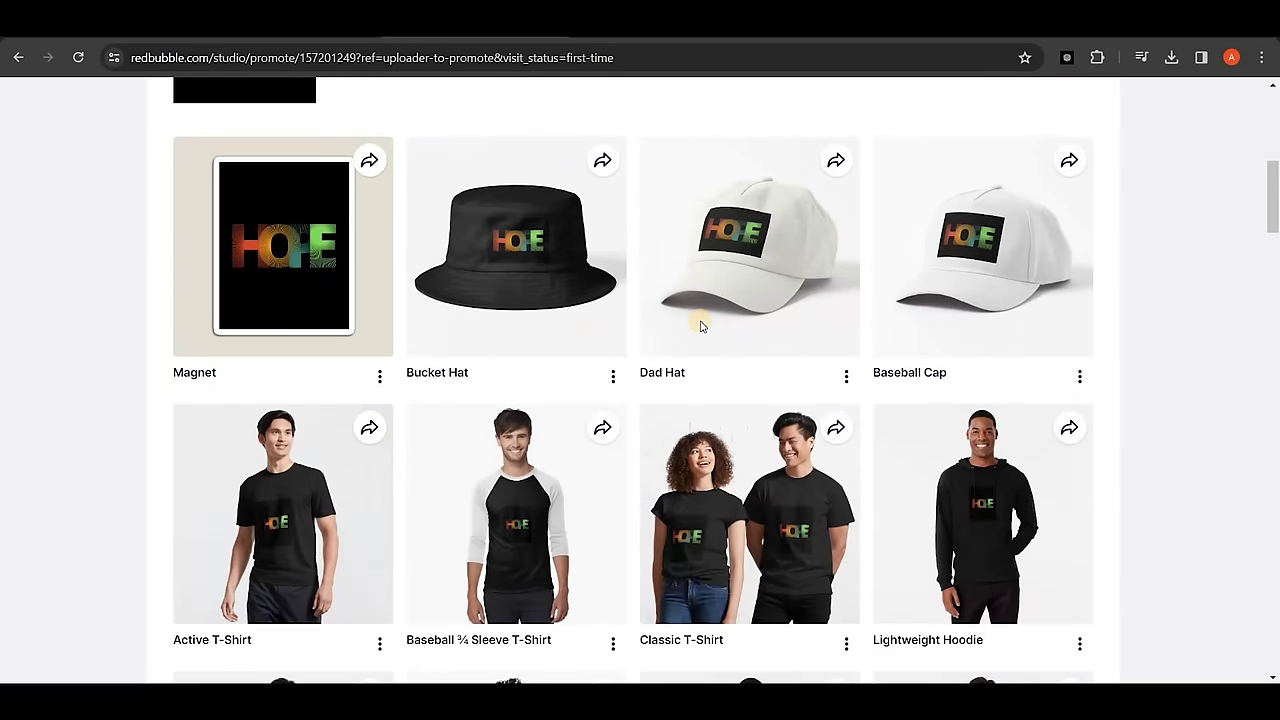
{"action": "scroll", "coordinate": [700, 326], "scroll_direction": "down", "scroll_amount": 7}
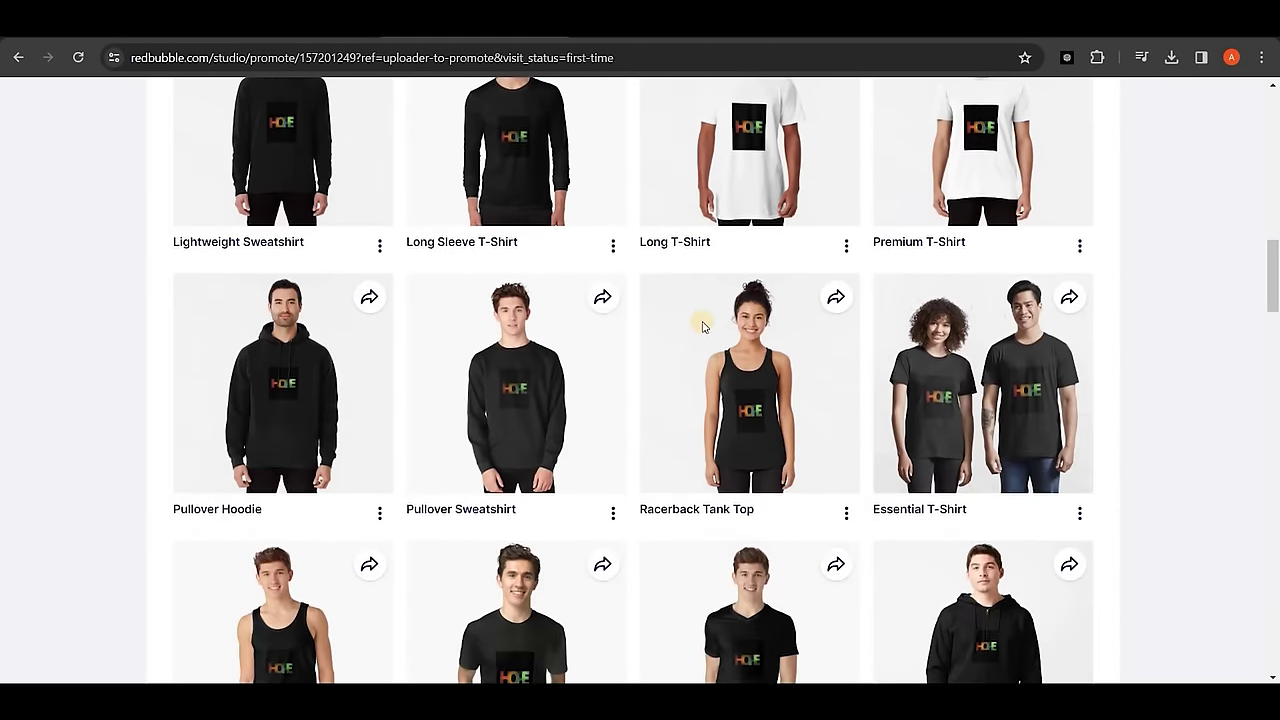
{"action": "scroll", "coordinate": [702, 326], "scroll_direction": "down", "scroll_amount": 4}
{"action": "scroll", "coordinate": [729, 326], "scroll_direction": "up", "scroll_amount": 7}
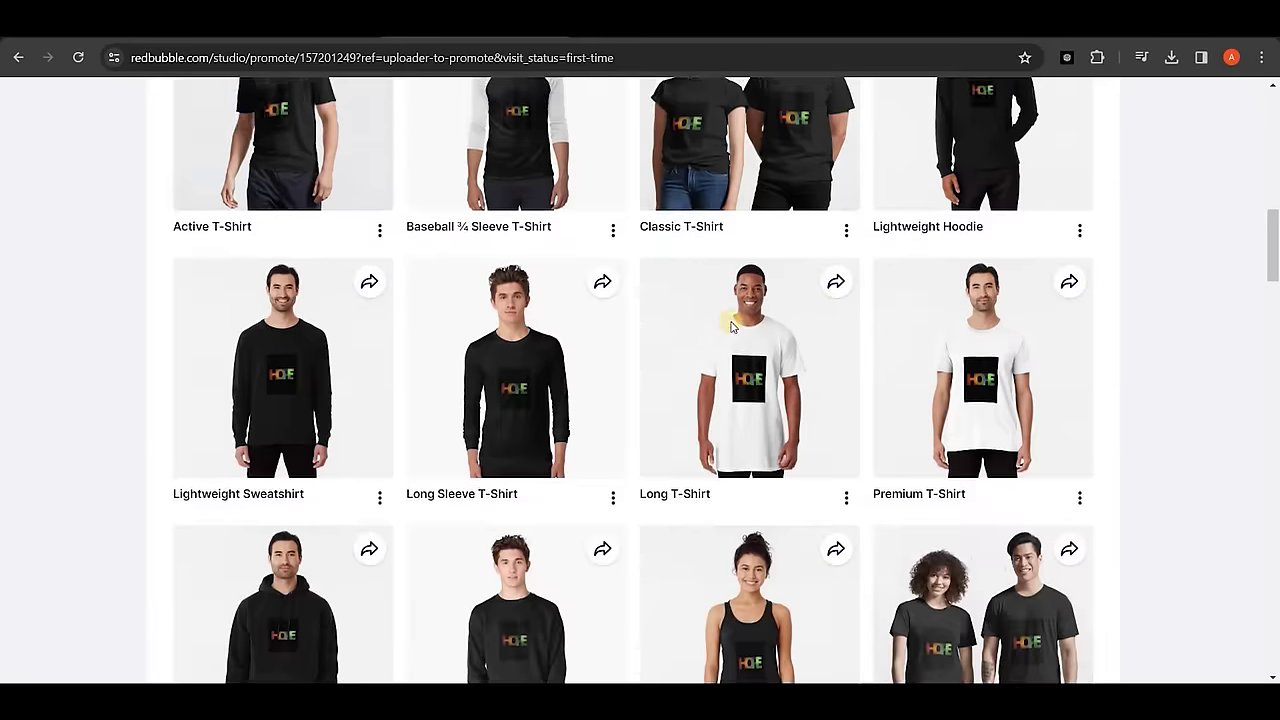
{"action": "scroll", "coordinate": [731, 326], "scroll_direction": "up", "scroll_amount": 4}
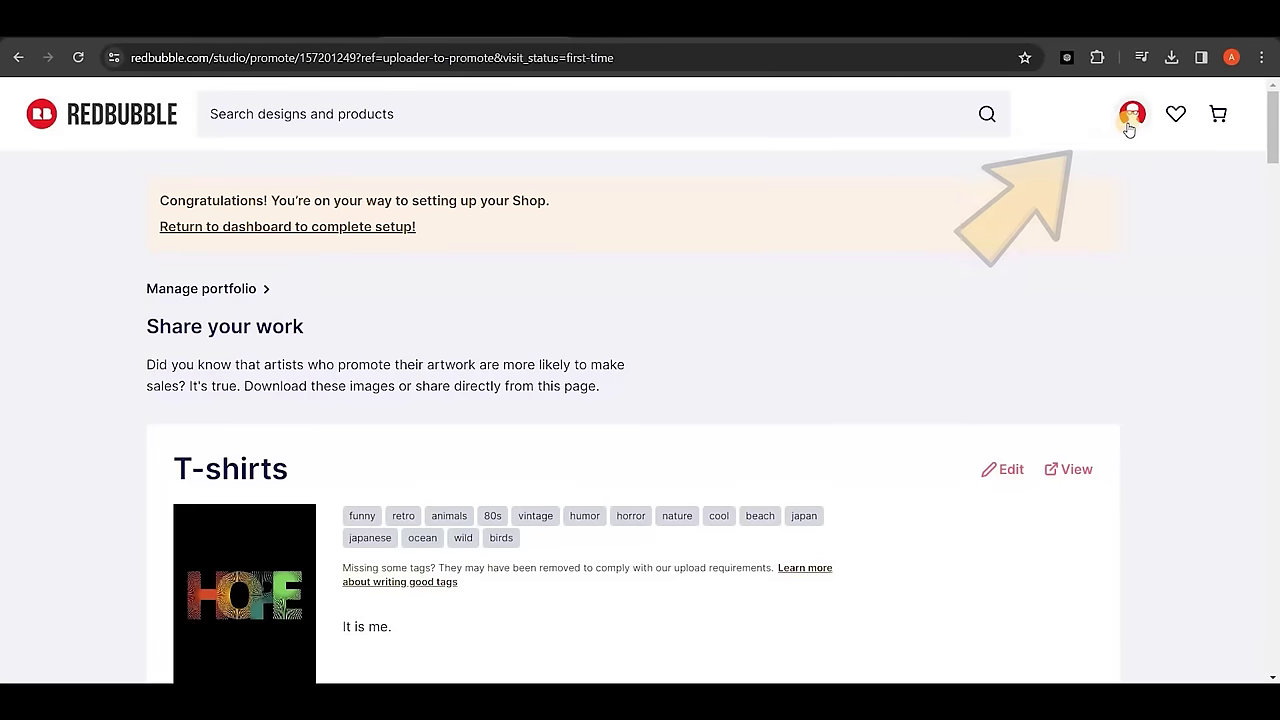
- Open the payment details page in the account settings of the Redbubble shop
{"action": "left_click", "coordinate": [1126, 131]}
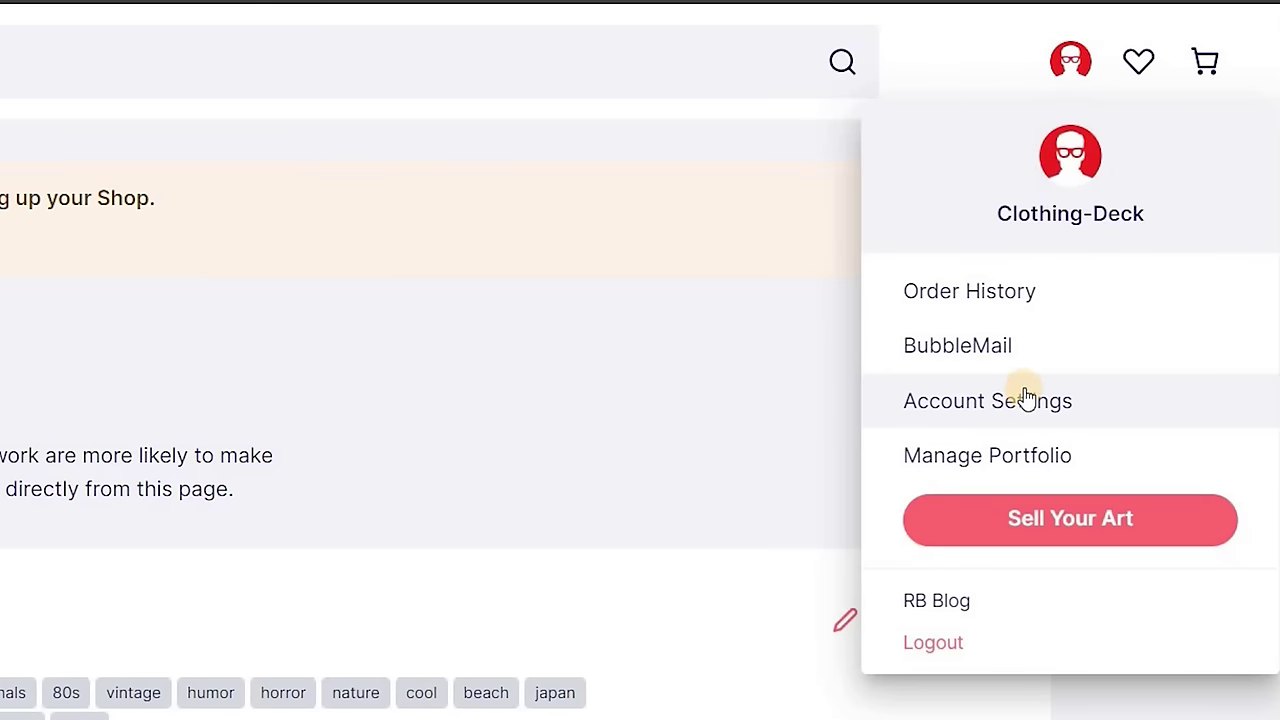
{"action": "left_click", "coordinate": [1028, 398]}
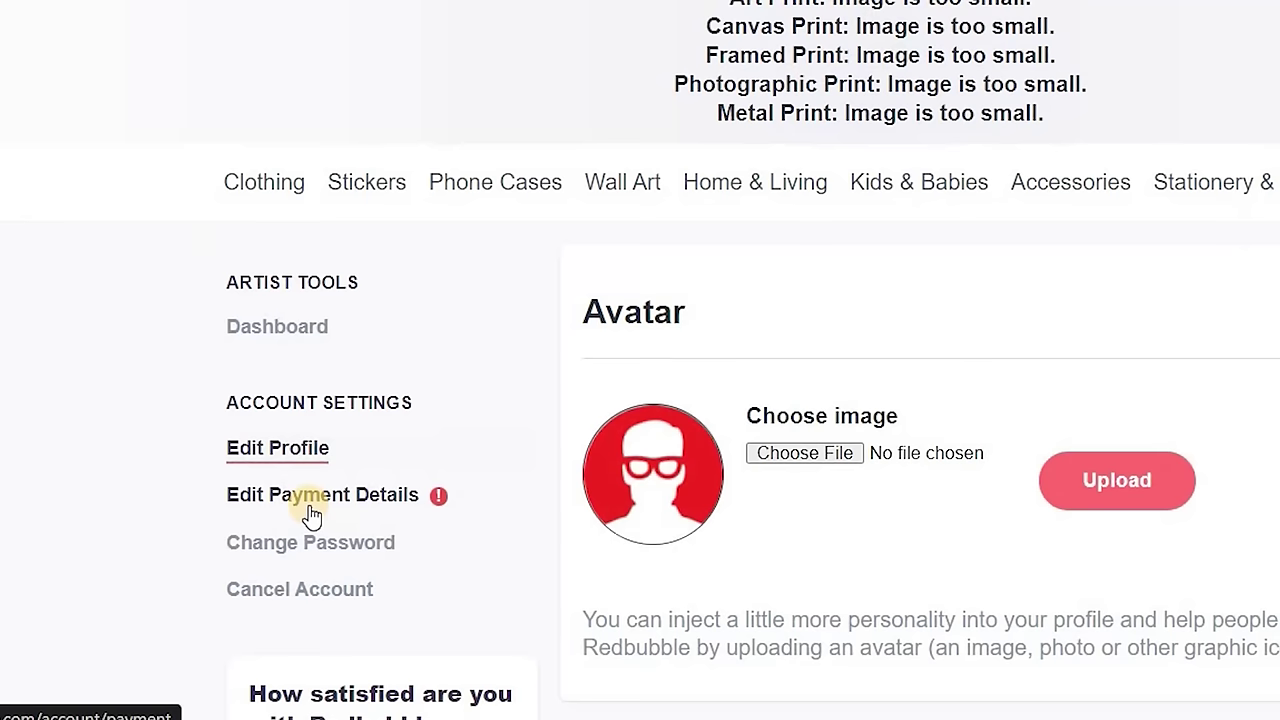
{"action": "left_click", "coordinate": [310, 503]}
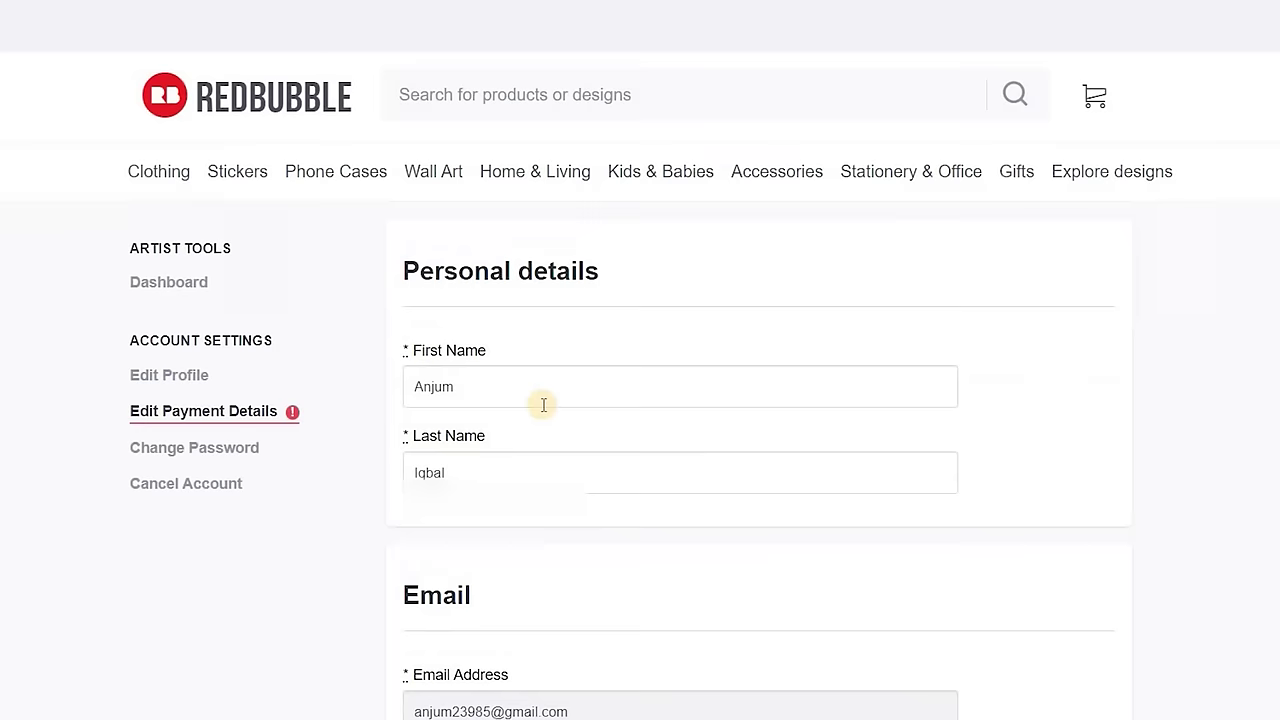
- Request a new confirmation message for the account's email address, and confirm it through the link in the Redbubble mail in Gmail
{"action": "scroll", "coordinate": [540, 403], "scroll_direction": "down", "scroll_amount": 2}
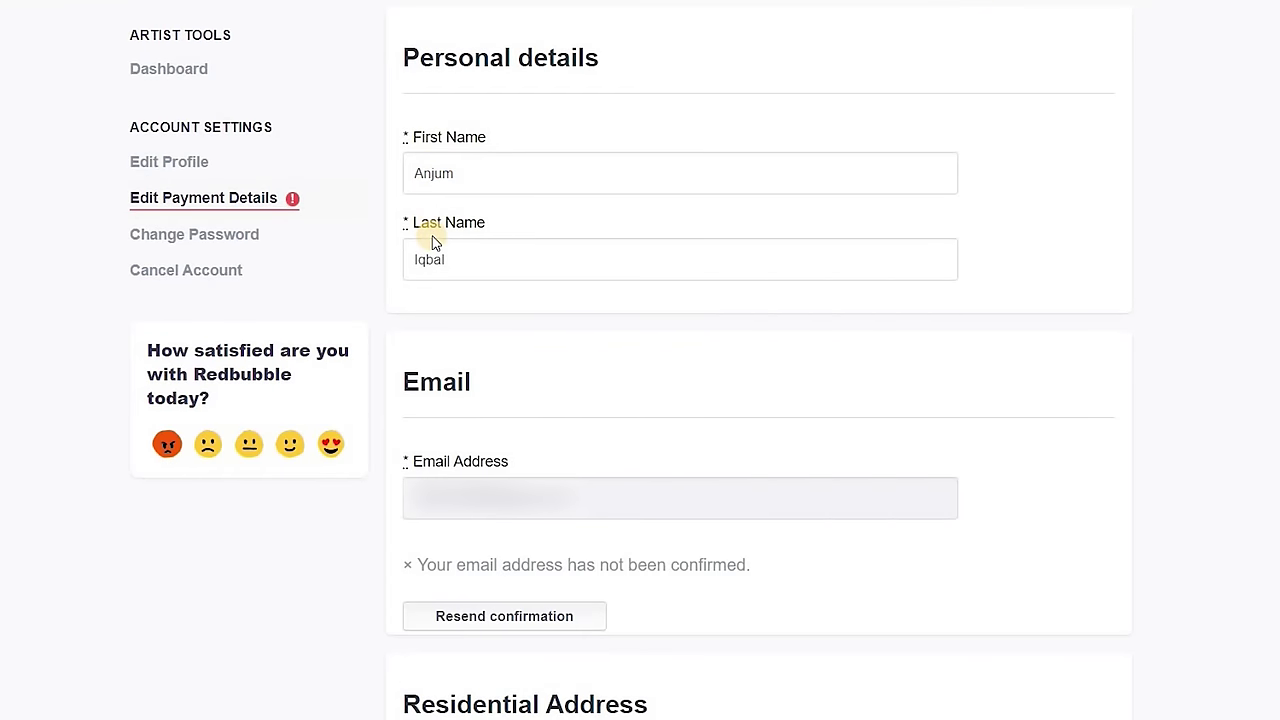
{"action": "left_click", "coordinate": [451, 259]}
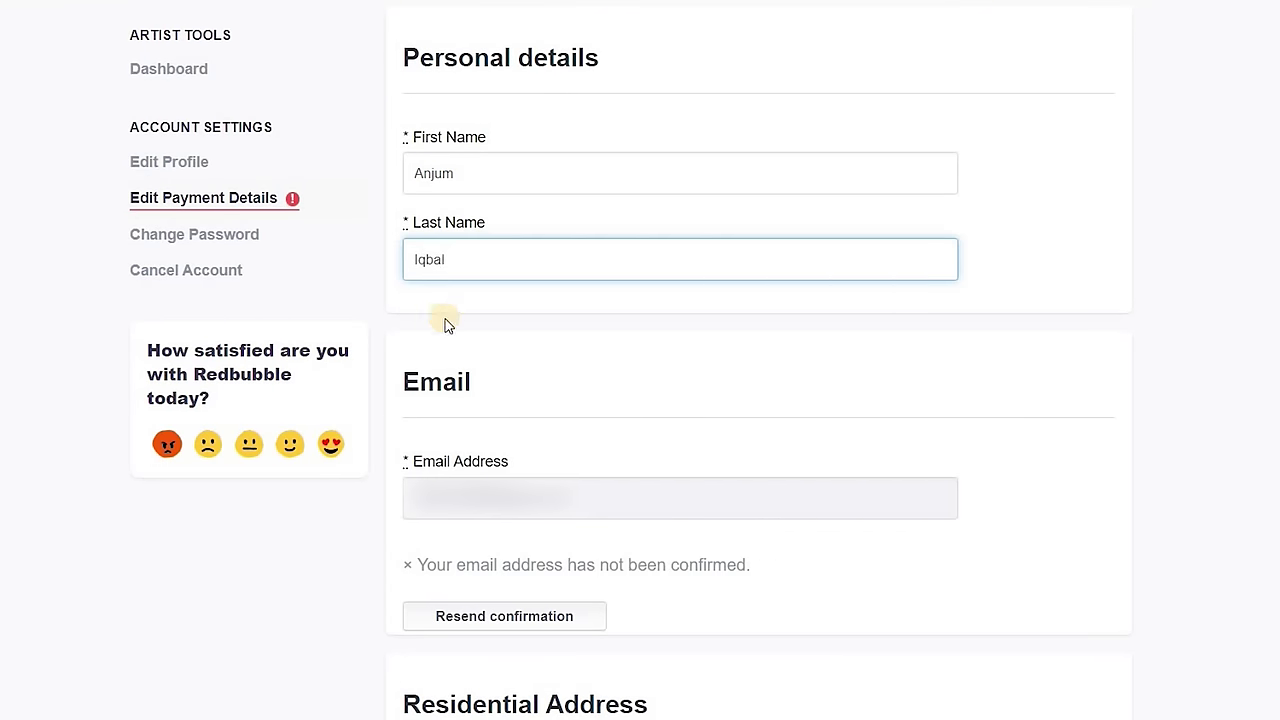
{"action": "left_click", "coordinate": [504, 618]}
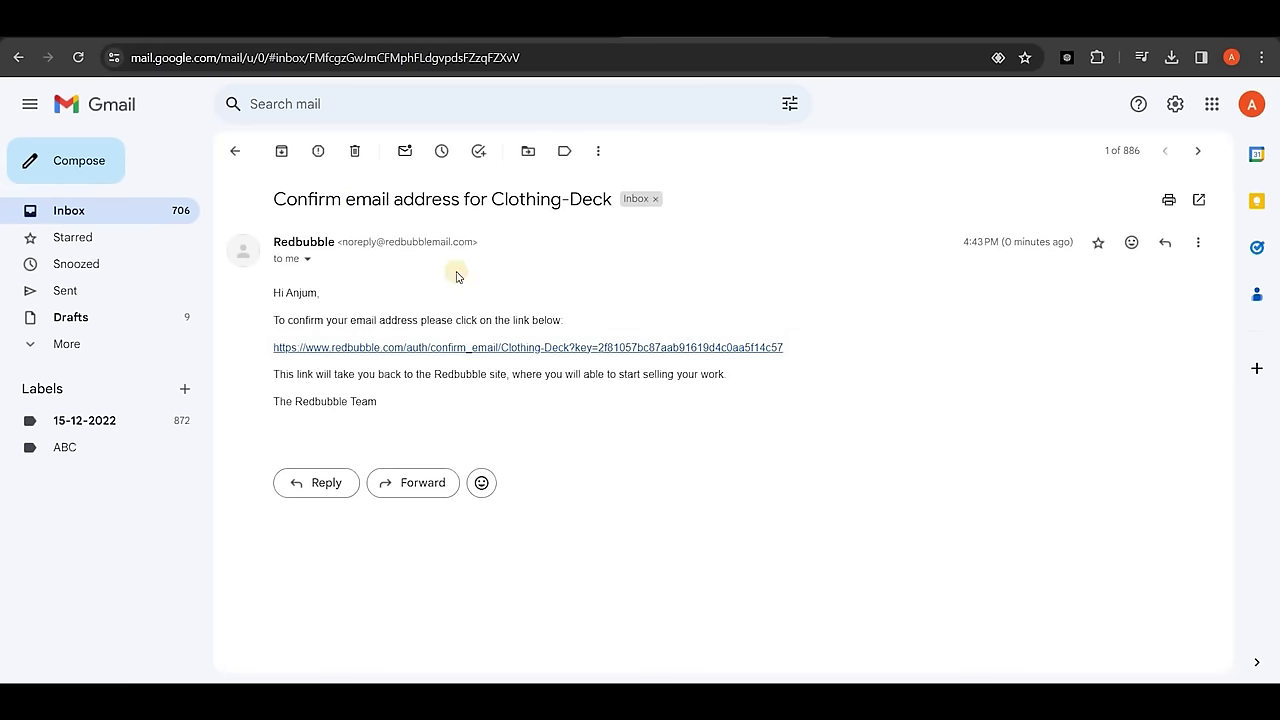
{"action": "left_click", "coordinate": [481, 350]}
- Search Google for the zip code of the residential area and select a postal code in the first result
{"action": "triple_click", "coordinate": [665, 208]}
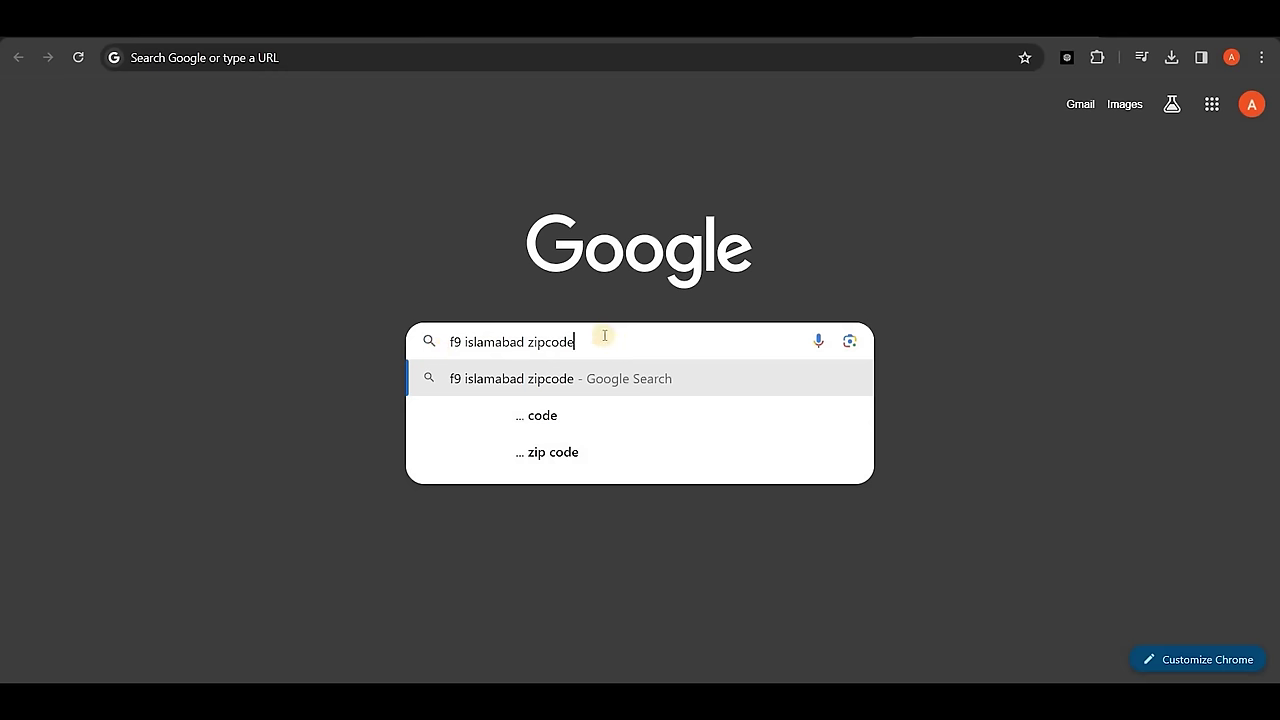
{"action": "key", "text": "Return"}
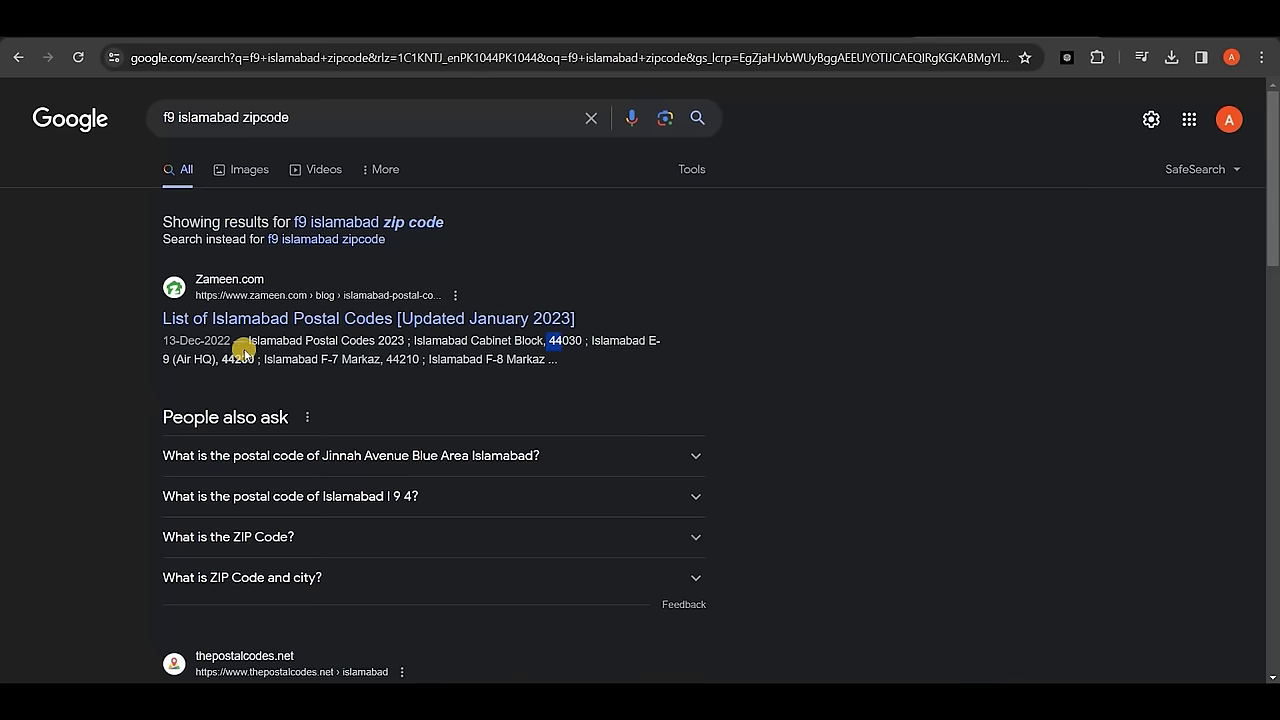
{"action": "double_click", "coordinate": [238, 359]}
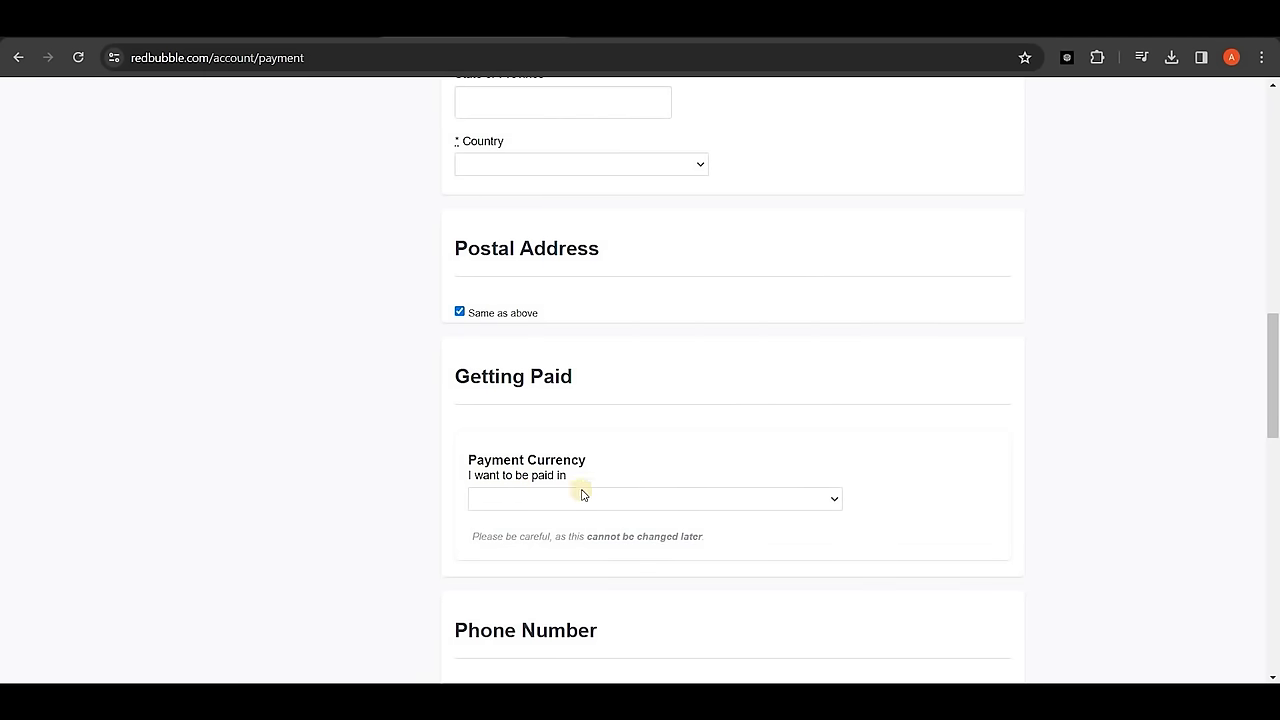
- In Redbubble's payment details, set the payment currency to United States Dollars (USD) and choose deposit into a verified PayPal account
{"action": "left_click", "coordinate": [1010, 425]}
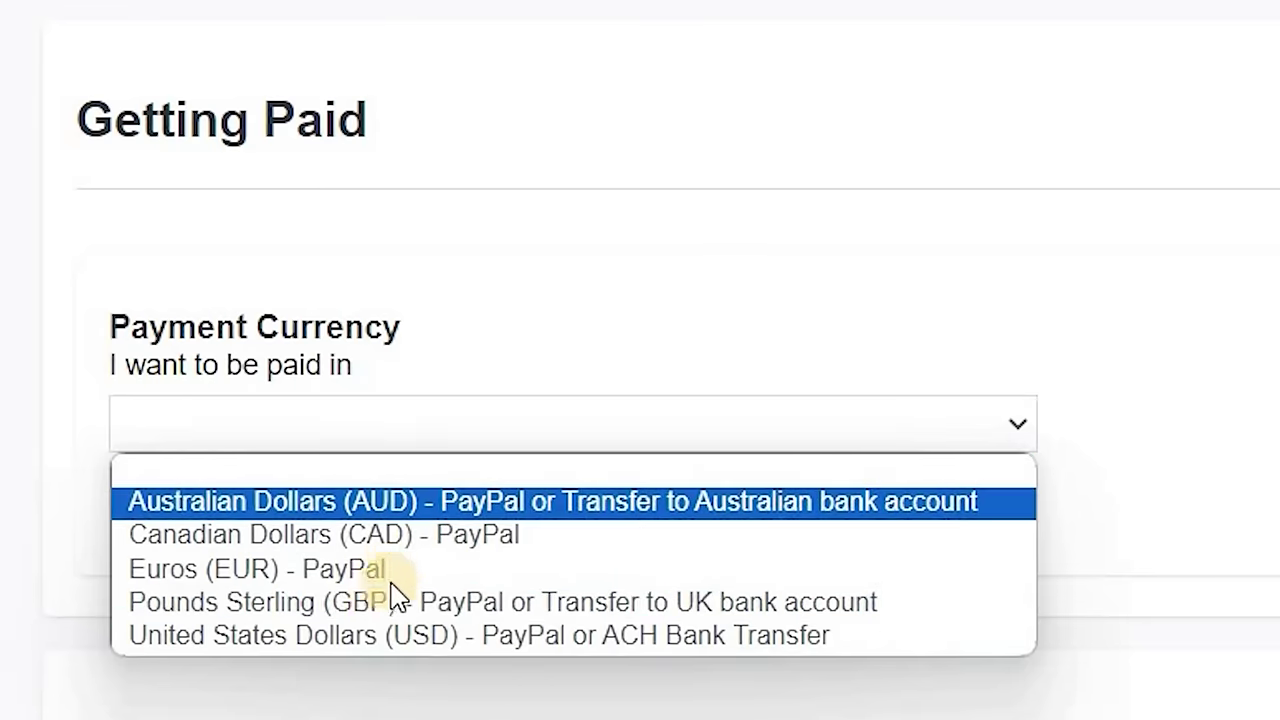
{"action": "left_click", "coordinate": [624, 648]}
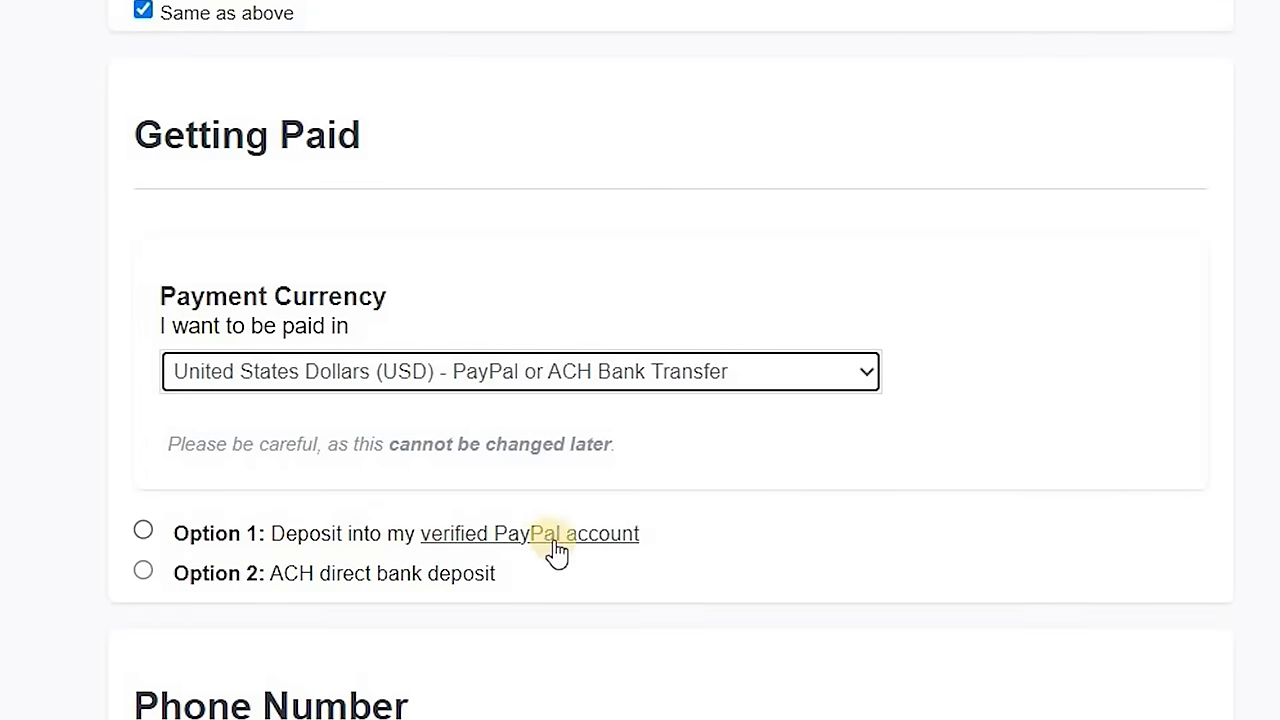
{"action": "left_click", "coordinate": [143, 531]}
{"action": "left_click", "coordinate": [143, 531]}
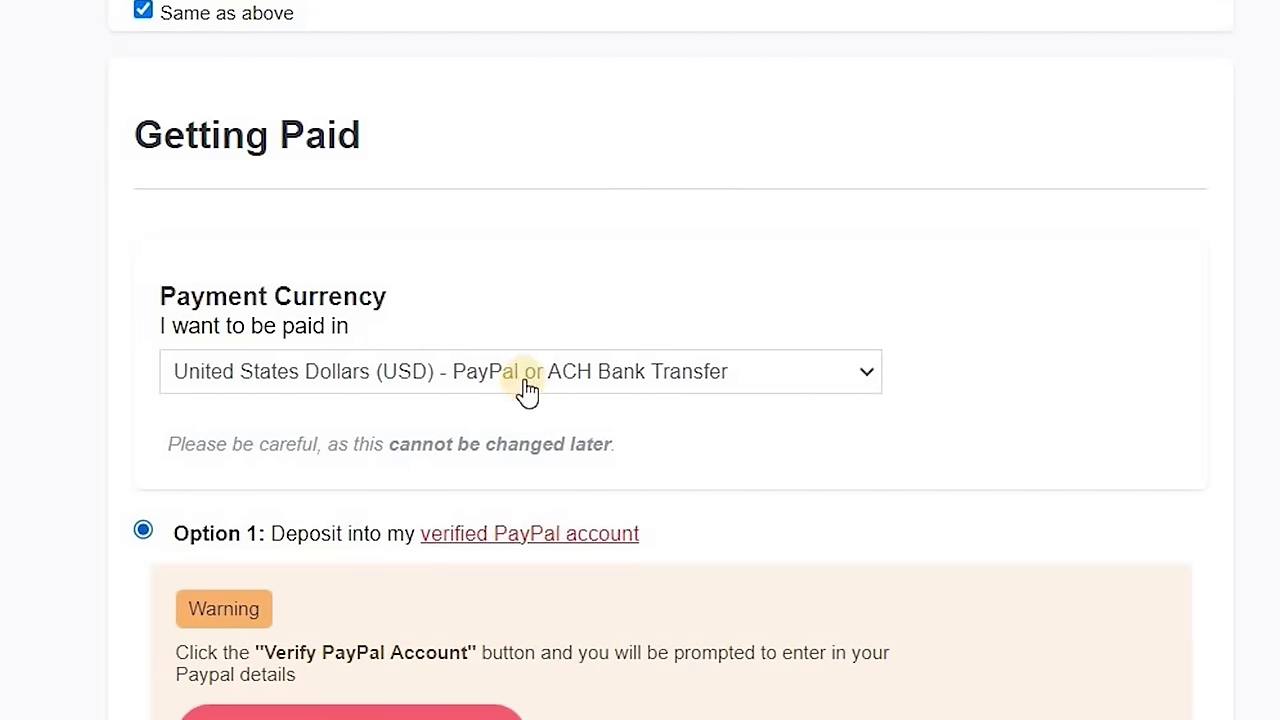
{"action": "scroll", "coordinate": [526, 380], "scroll_direction": "down", "scroll_amount": 3}
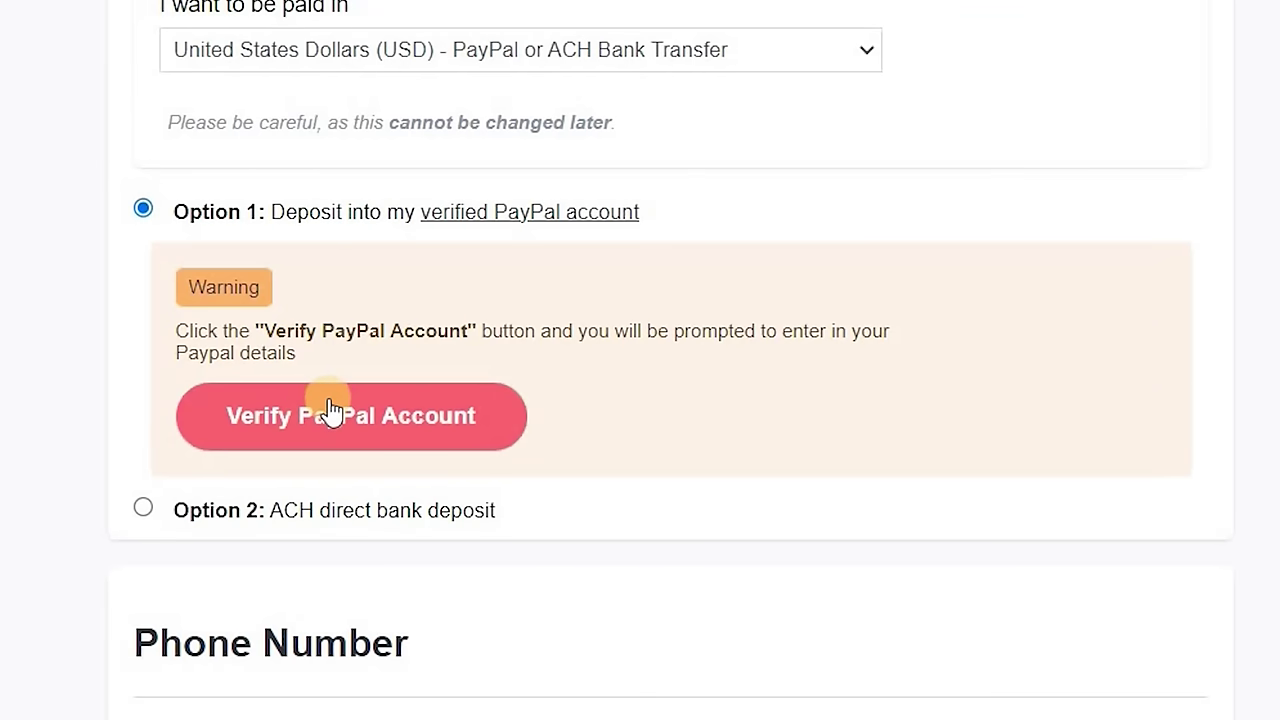
- Switch the payout method to ACH direct bank deposit and check the account type choices without picking one
{"action": "left_click", "coordinate": [143, 506]}
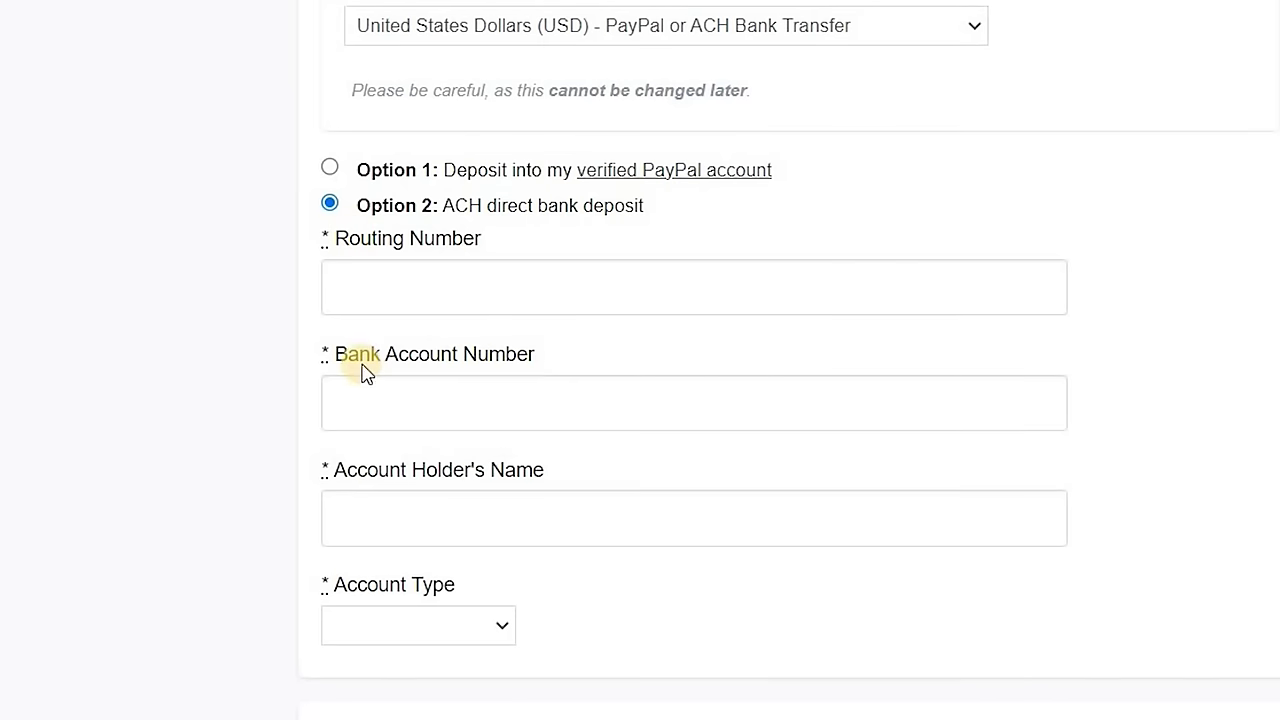
{"action": "left_click", "coordinate": [503, 638]}
{"action": "key", "text": "Escape"}
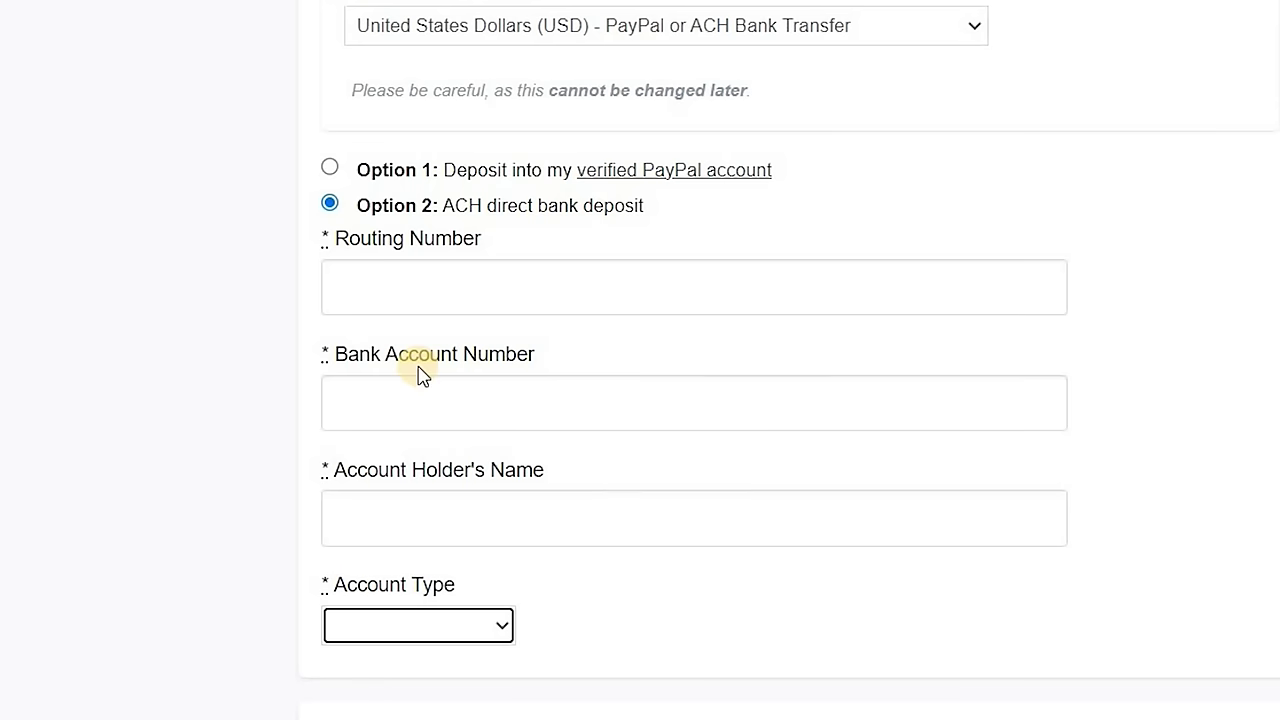
{"action": "scroll", "coordinate": [696, 372], "scroll_direction": "up", "scroll_amount": 1}
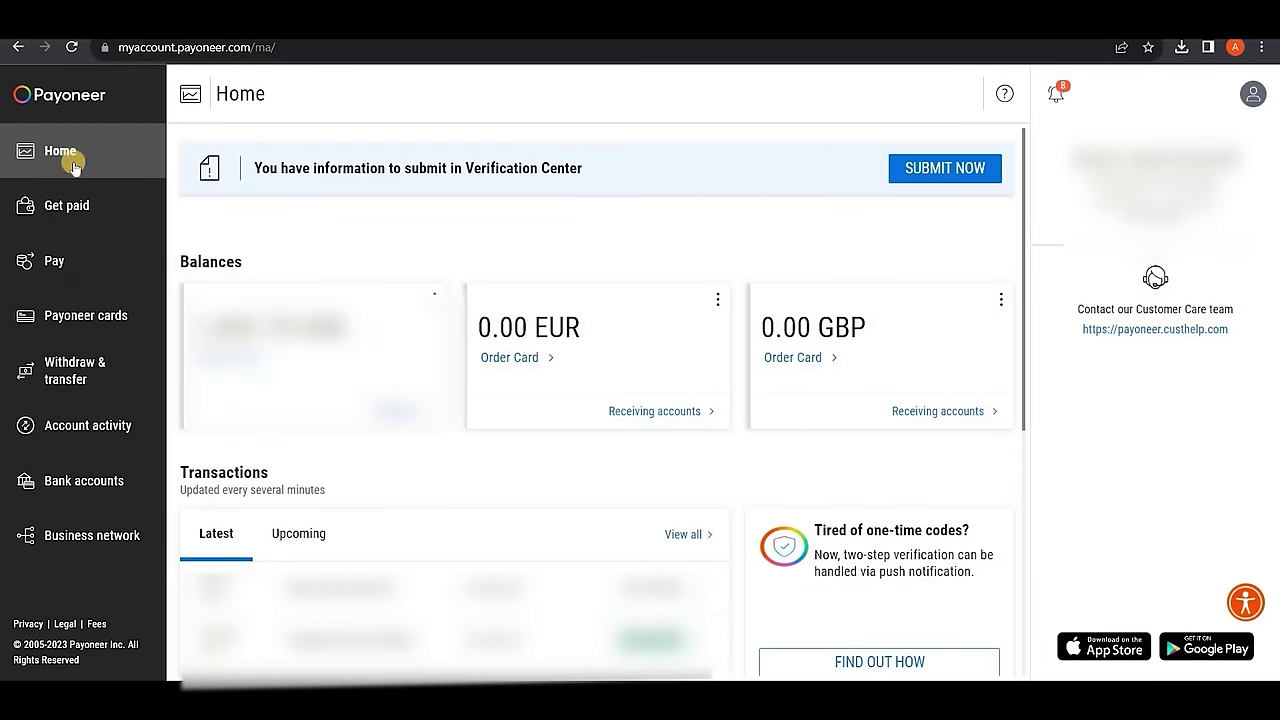
- Switch to Payoneer and open the details of the USA (USD) receiving account under the bank accounts
{"action": "left_click", "coordinate": [82, 494]}
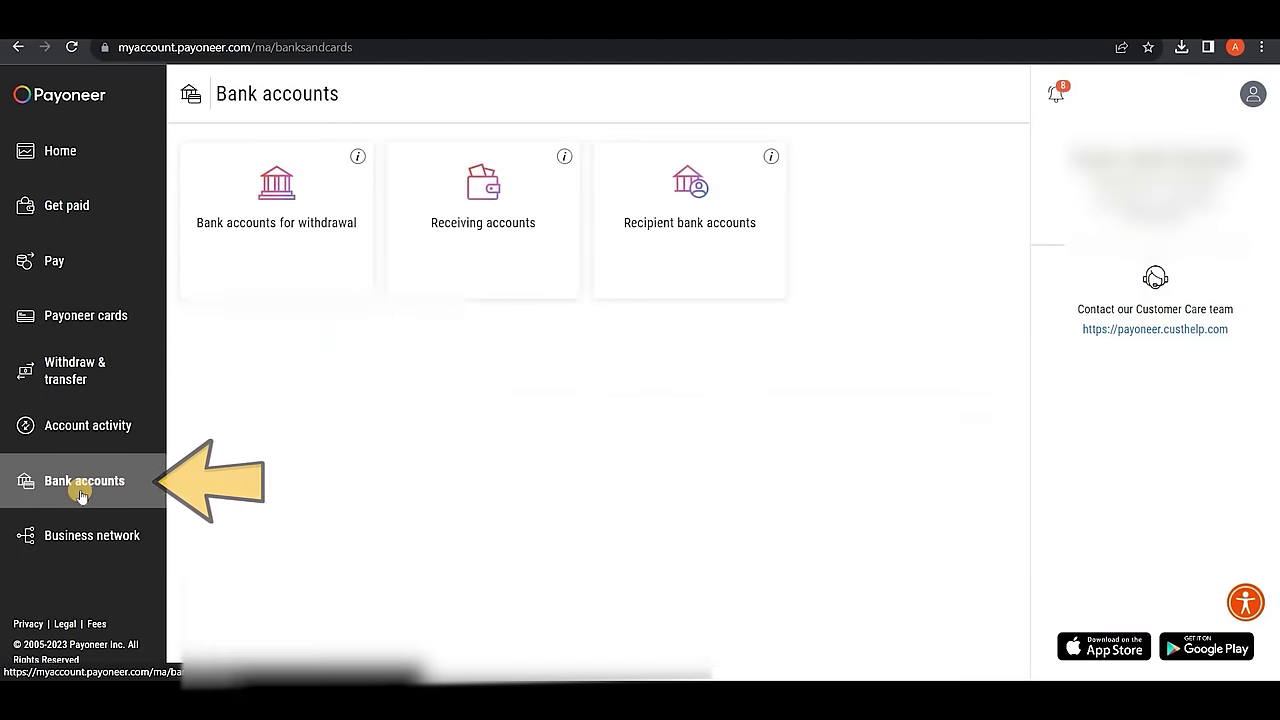
{"action": "left_click", "coordinate": [510, 228]}
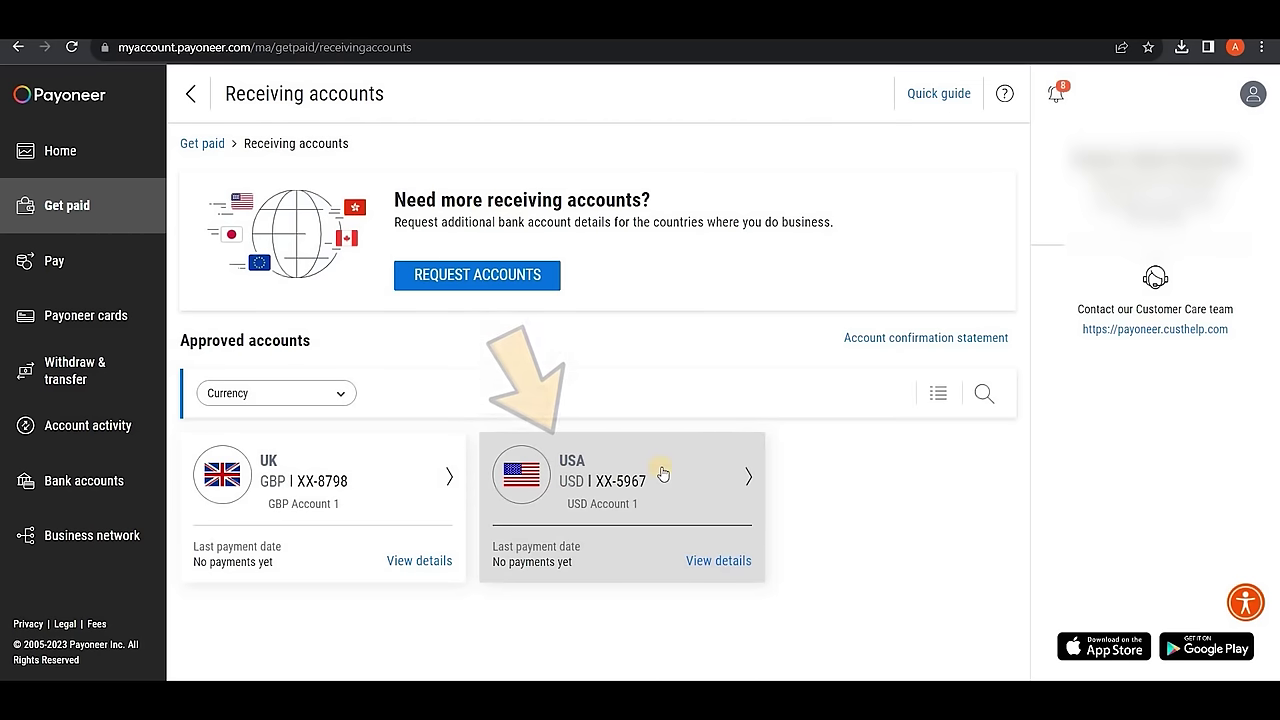
{"action": "left_click", "coordinate": [662, 472]}
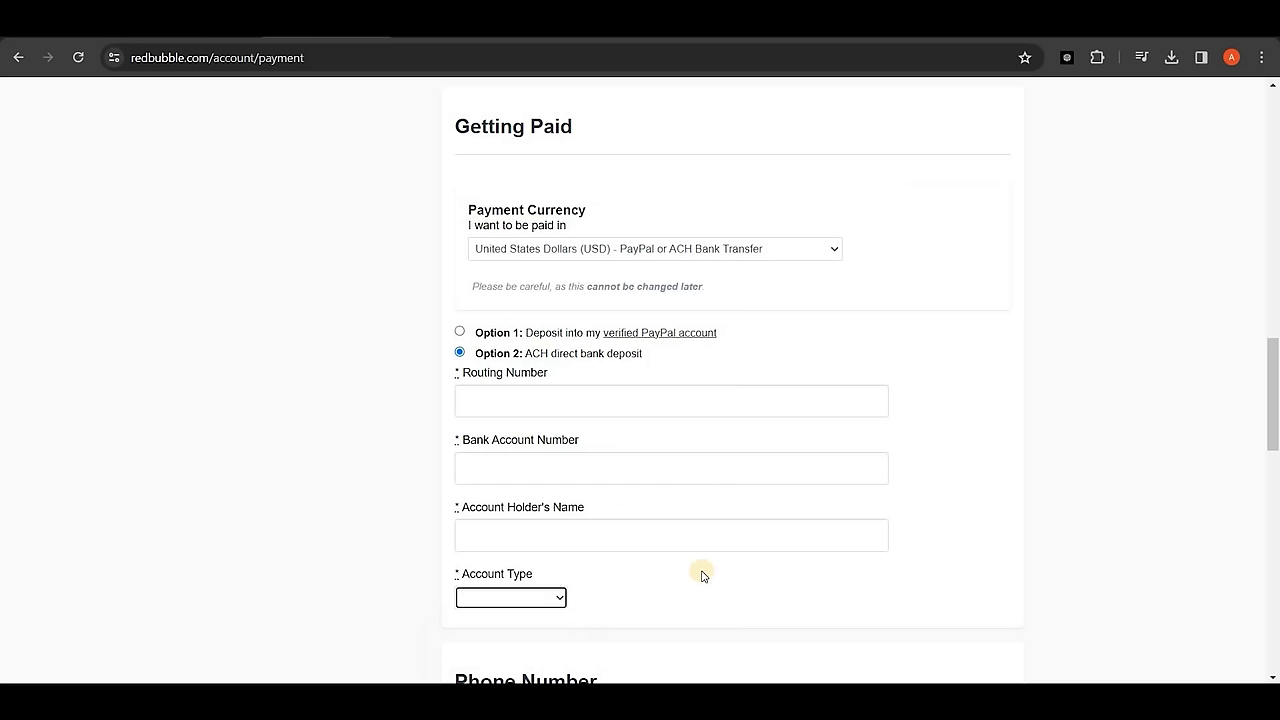
- Back in Redbubble's payment details, set the country for phone verification to Pakistan - (+92), and go to the option for saving the changes
{"action": "scroll", "coordinate": [545, 280], "scroll_direction": "down", "scroll_amount": 4}
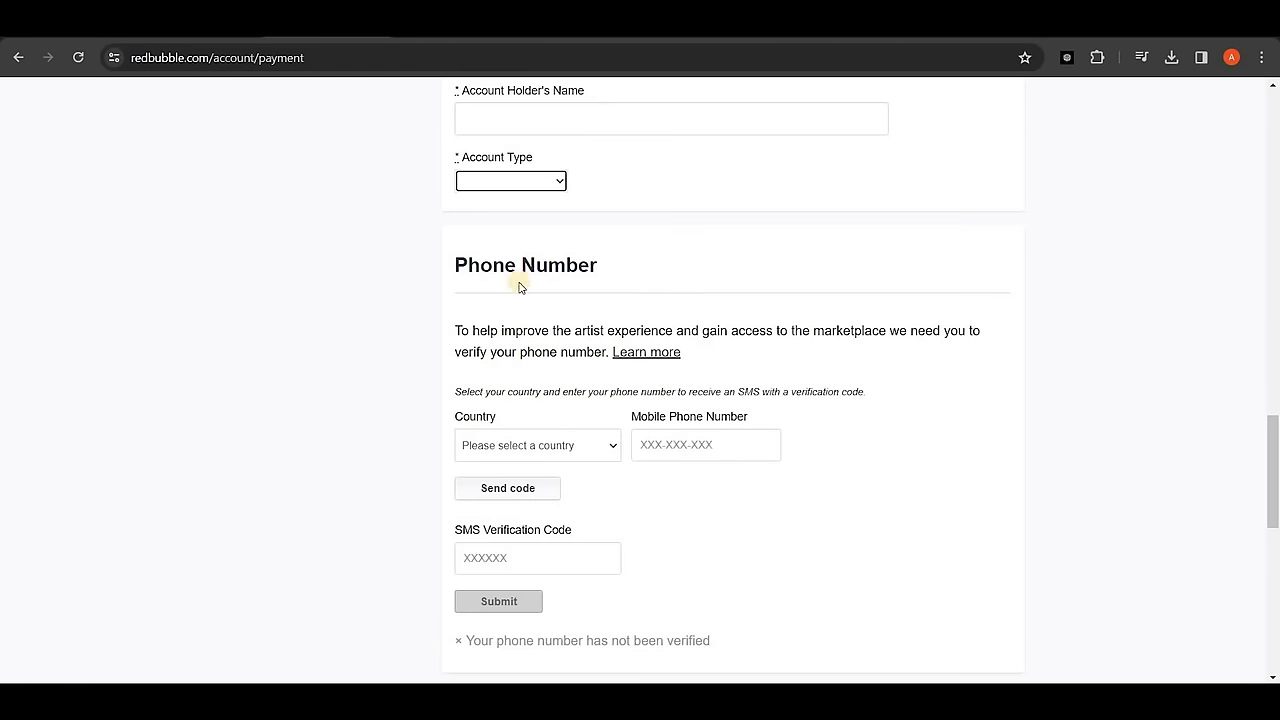
{"action": "left_click", "coordinate": [609, 448]}
{"action": "key", "text": "p"}
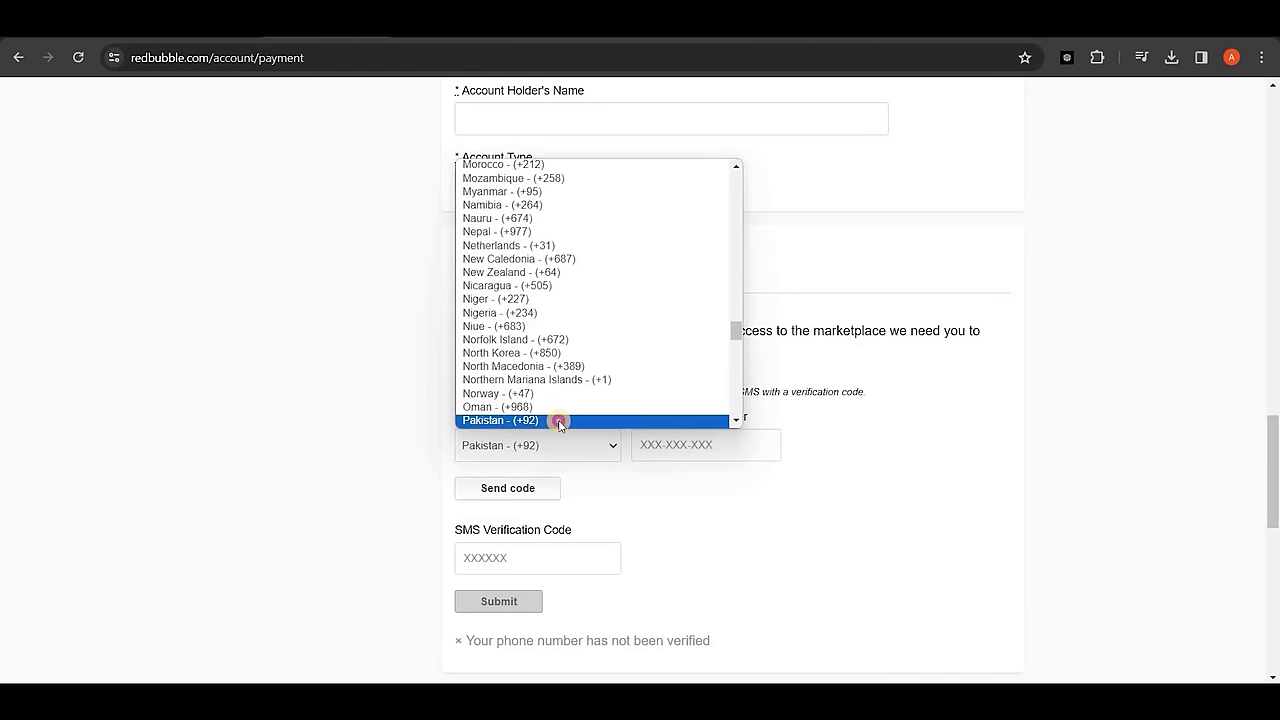
{"action": "left_click", "coordinate": [716, 484]}
{"action": "scroll", "coordinate": [716, 484], "scroll_direction": "down", "scroll_amount": 4}
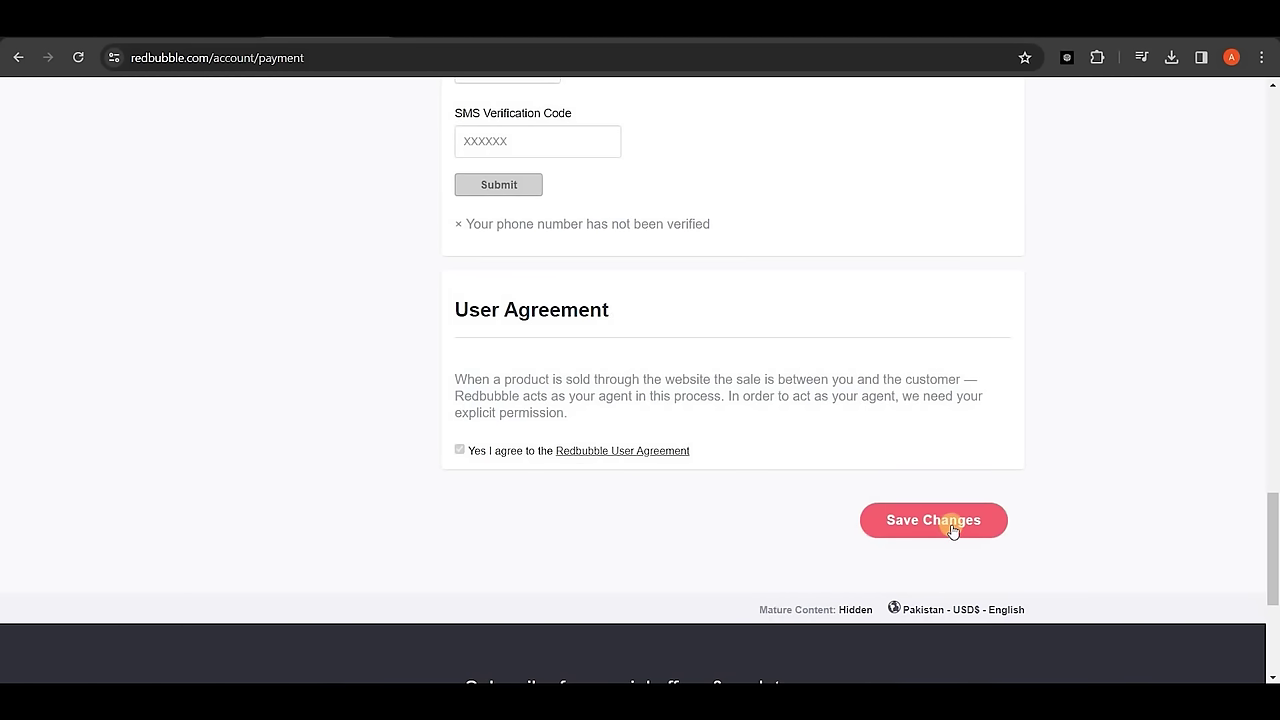
{"action": "scroll", "coordinate": [1060, 440], "scroll_direction": "down", "scroll_amount": 1}
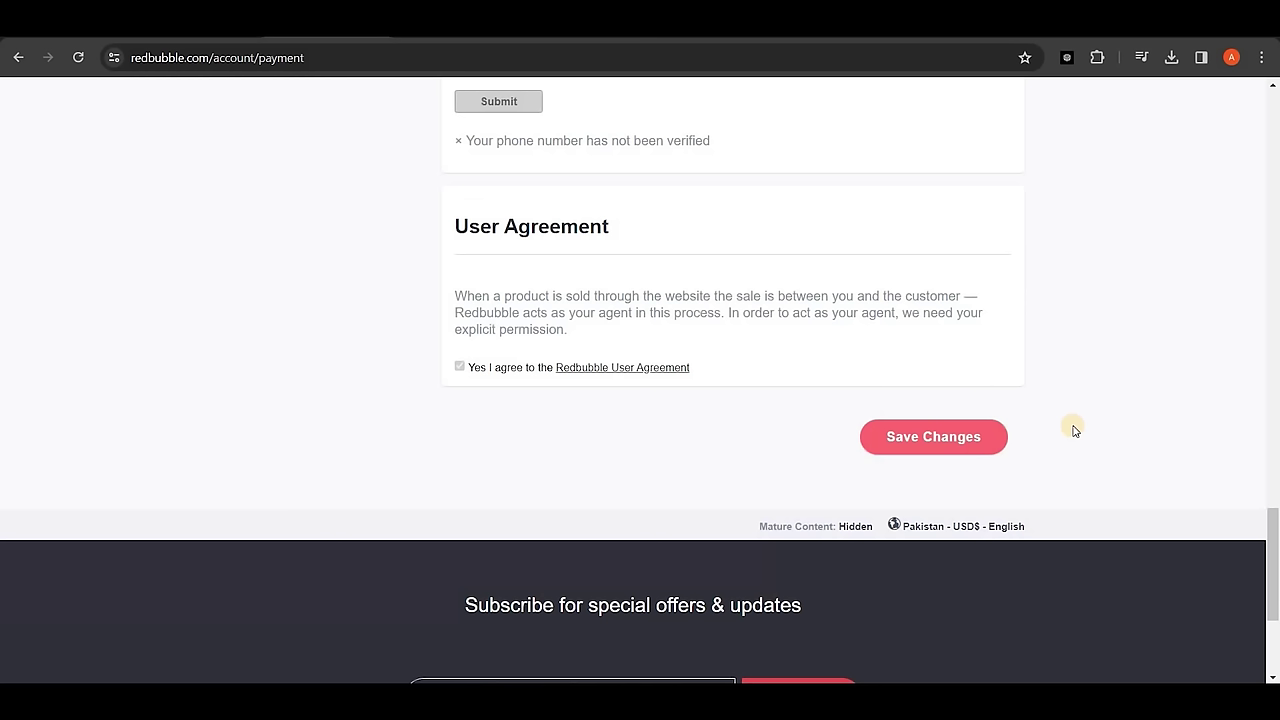